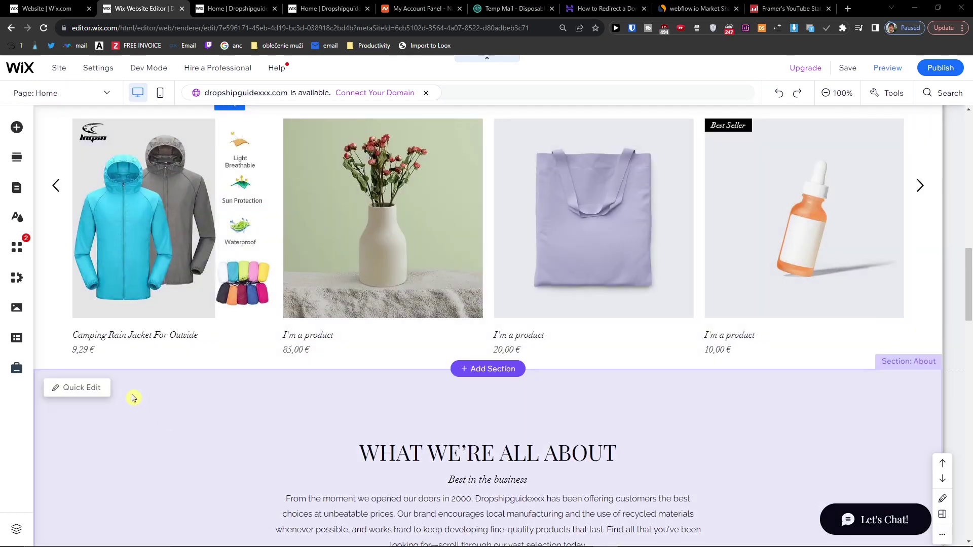
- Scroll down to the Home page's About section and bring up the Add Elements panel
key("alt+Tab")
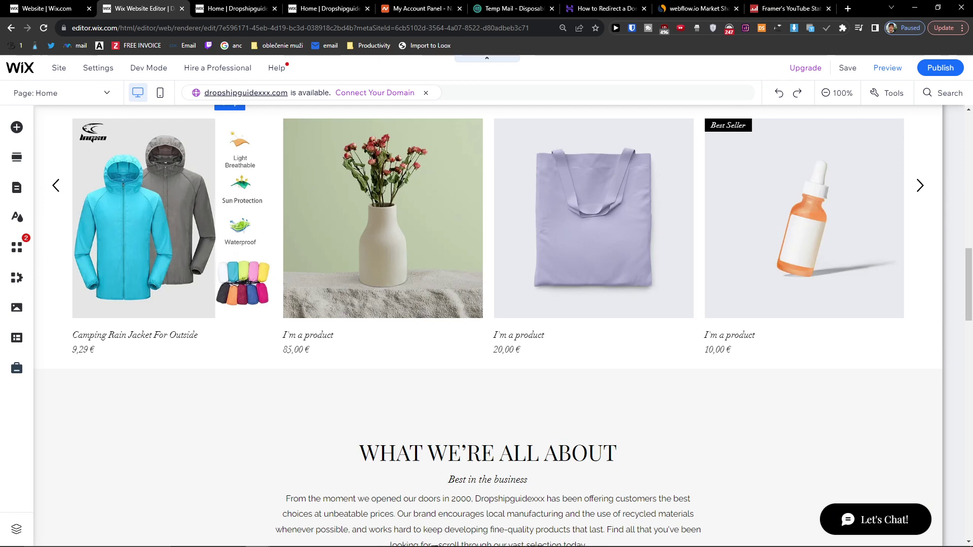
key("alt+Tab")
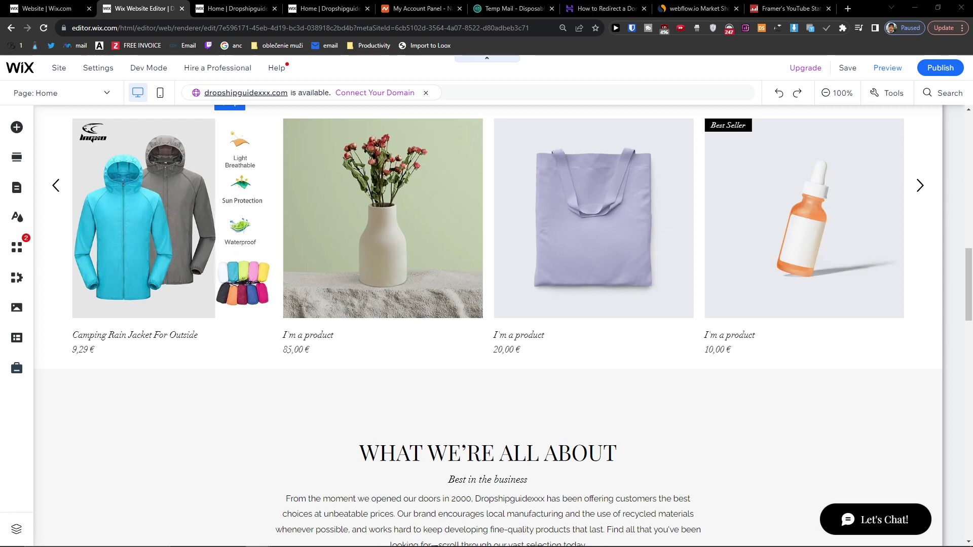
scroll(260, 391, "down", 3)
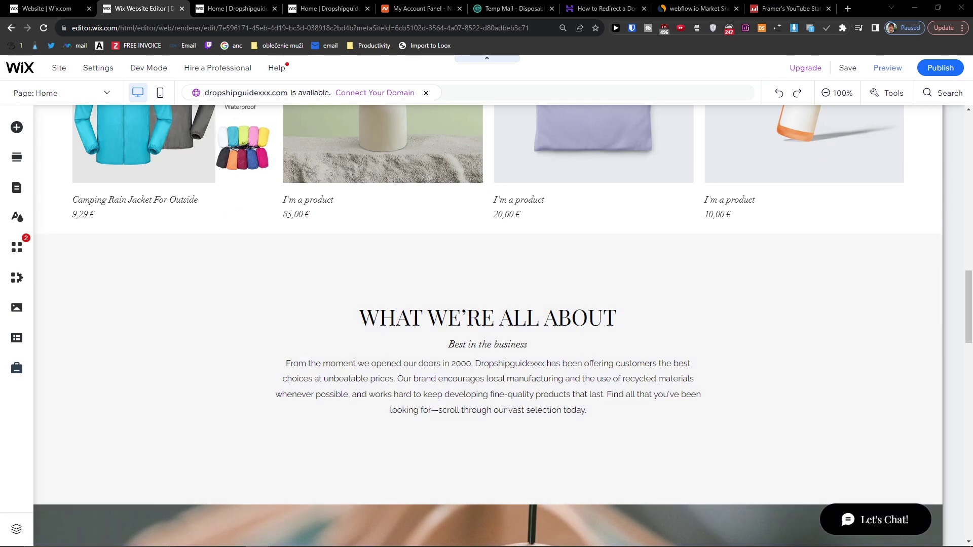
left_click(16, 128)
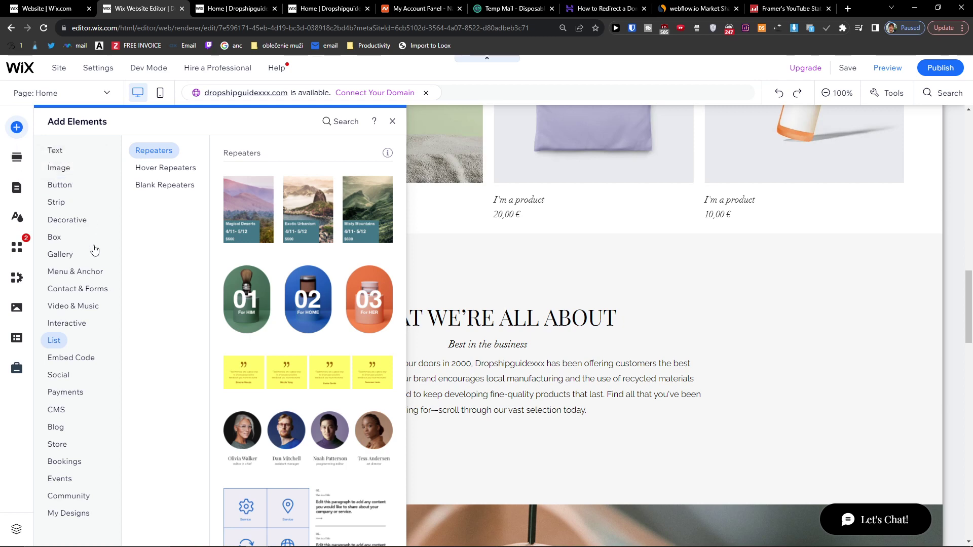
- Browse the Interactive elements and search for 'light' to preview the Promotion lightbox designs
left_click(68, 327)
left_click(67, 496)
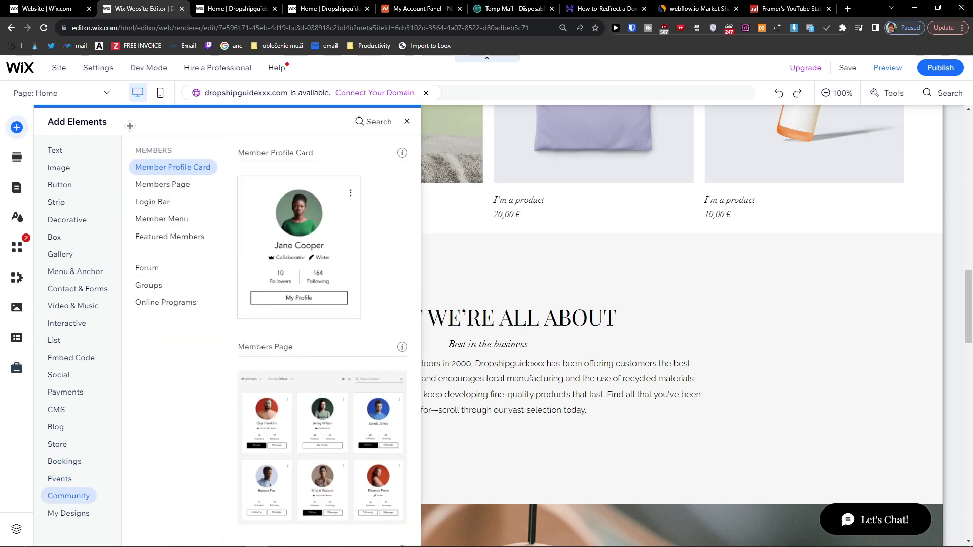
left_click(369, 124)
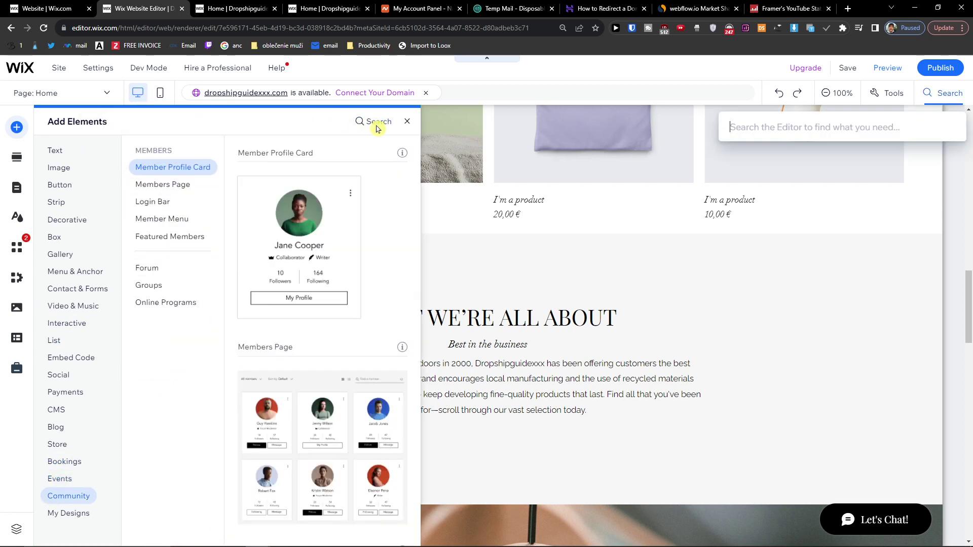
type("ligh")
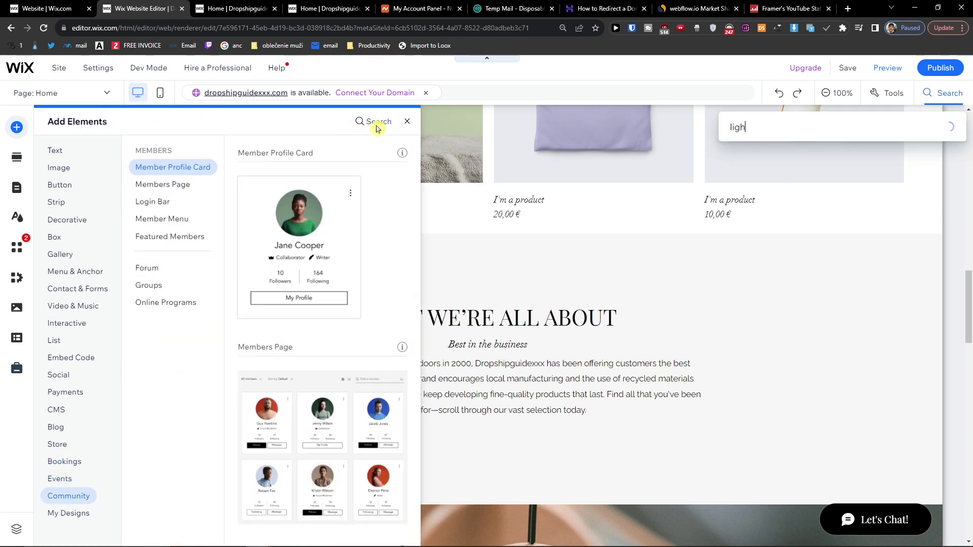
type("tbox")
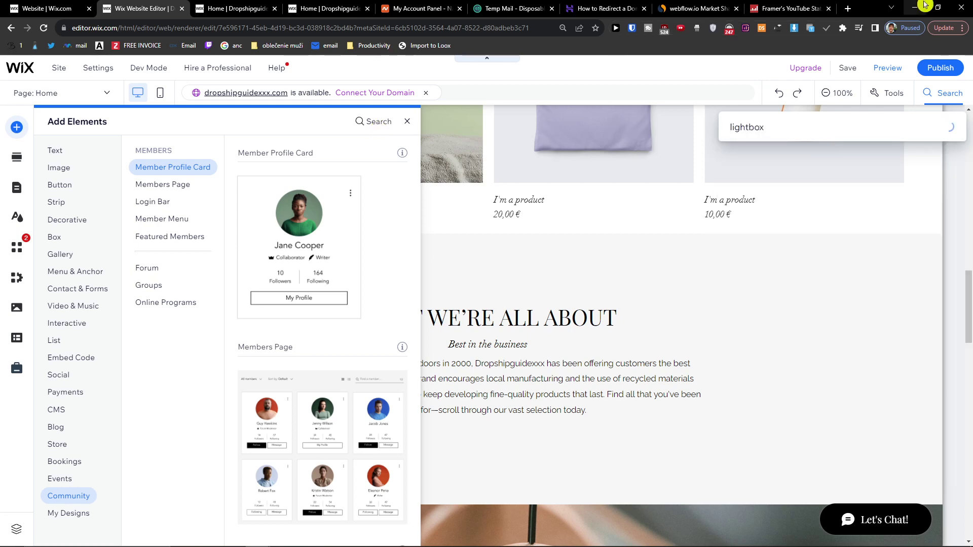
left_click(810, 172)
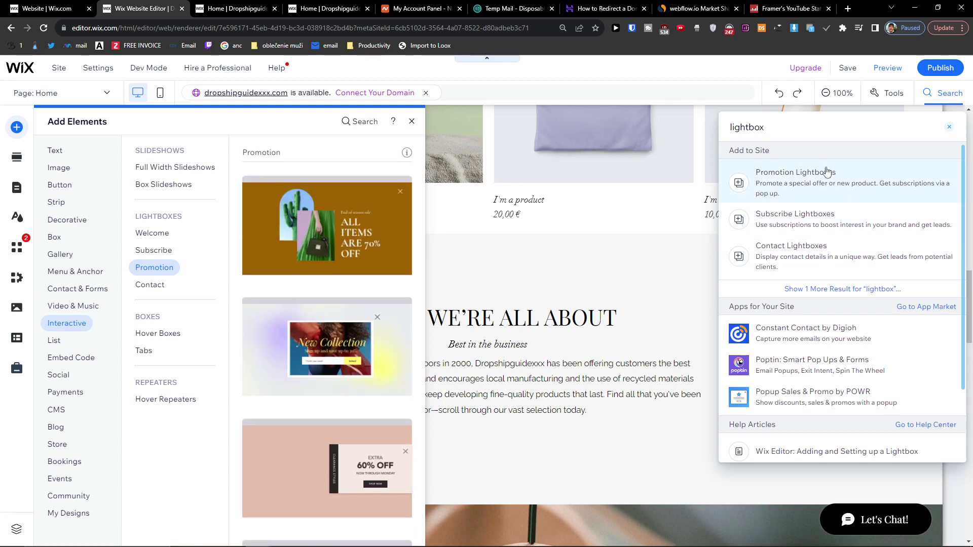
left_click(63, 325)
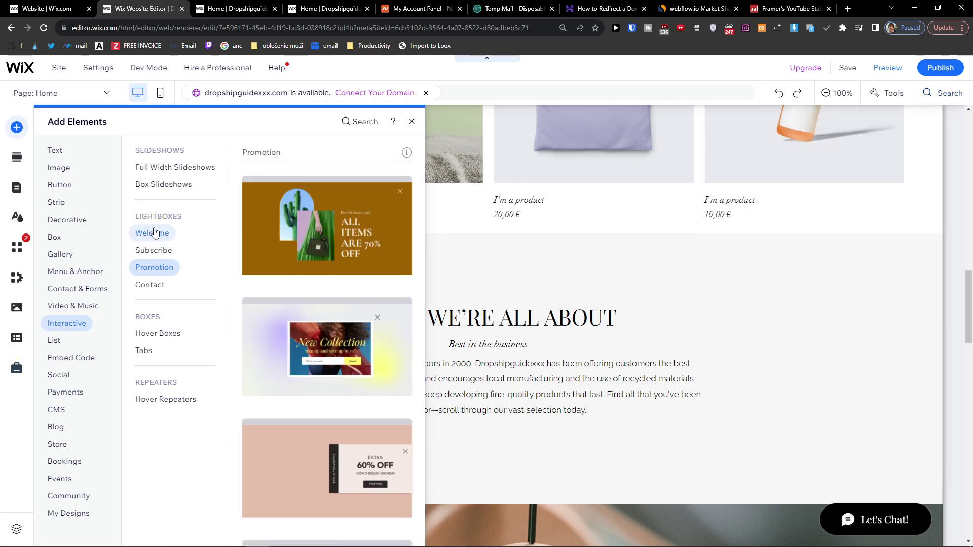
- Compare the Welcome, Subscribe, Promotion and Contact lightboxes, then add the Welcome 'We're Back!' design
left_click(155, 232)
left_click(154, 248)
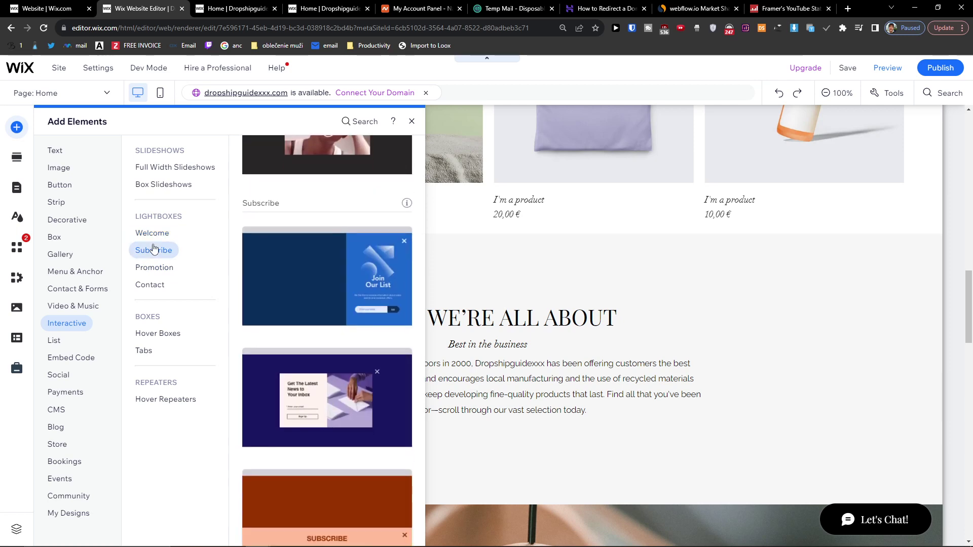
left_click(160, 268)
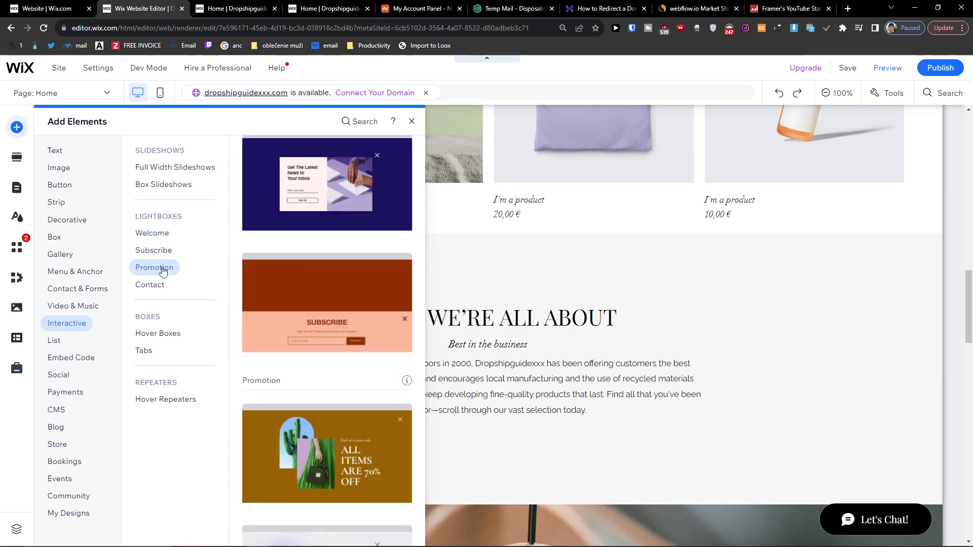
left_click(174, 233)
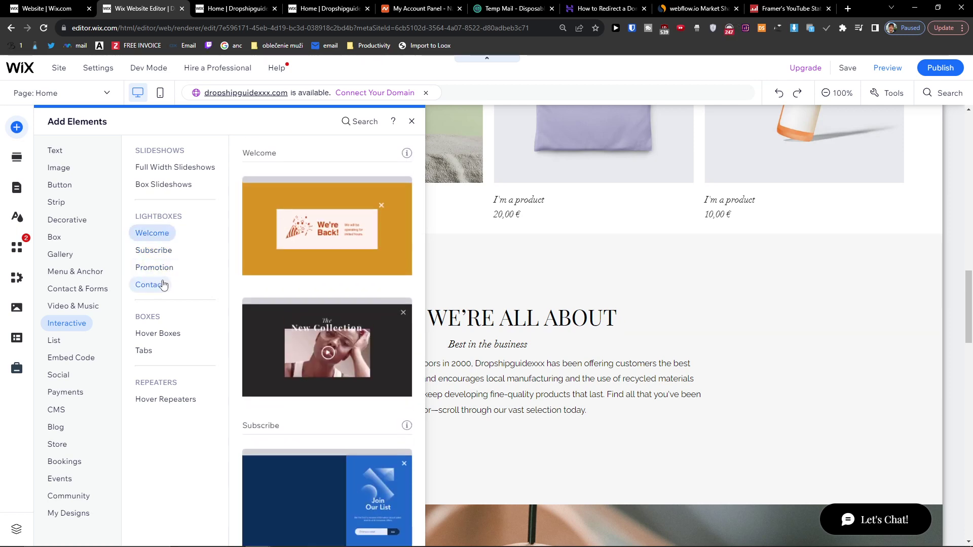
left_click(163, 285)
left_click(152, 233)
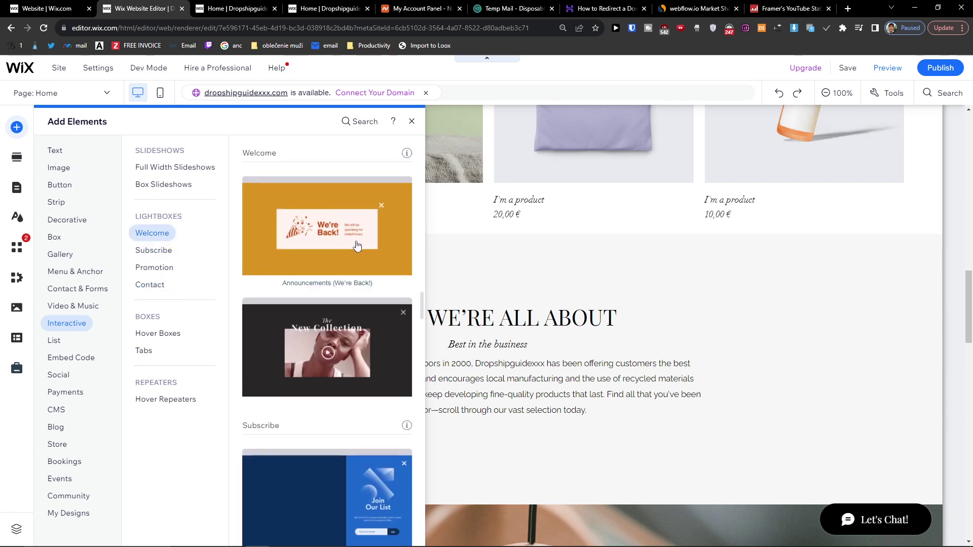
scroll(308, 325, "down", 3)
scroll(327, 353, "up", 3)
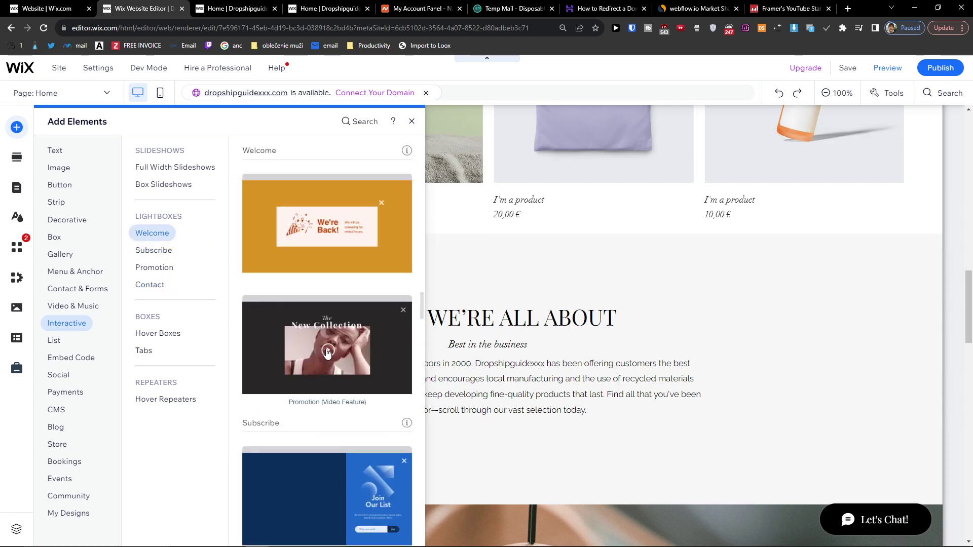
scroll(327, 354, "down", 4)
scroll(299, 329, "up", 1)
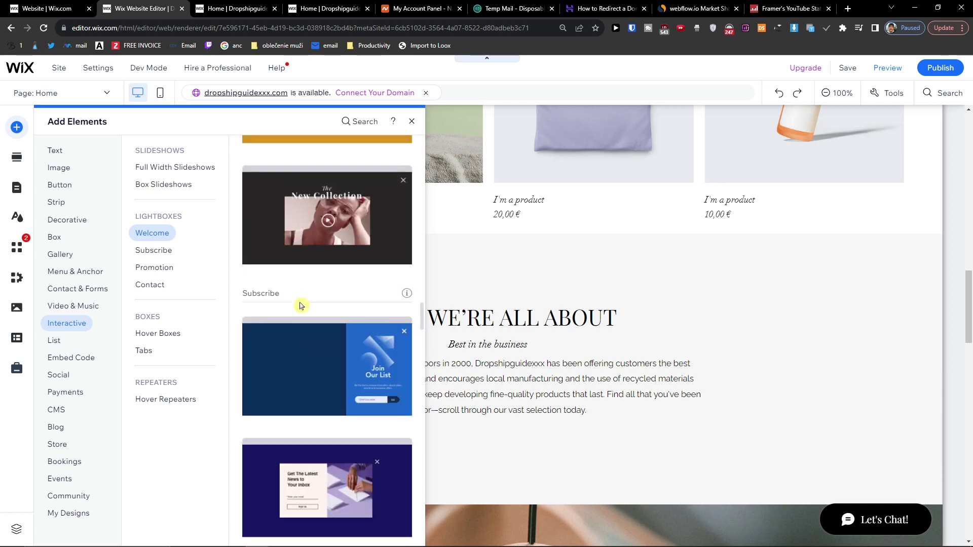
scroll(321, 330, "up", 3)
scroll(315, 456, "down", 1)
scroll(300, 331, "up", 1)
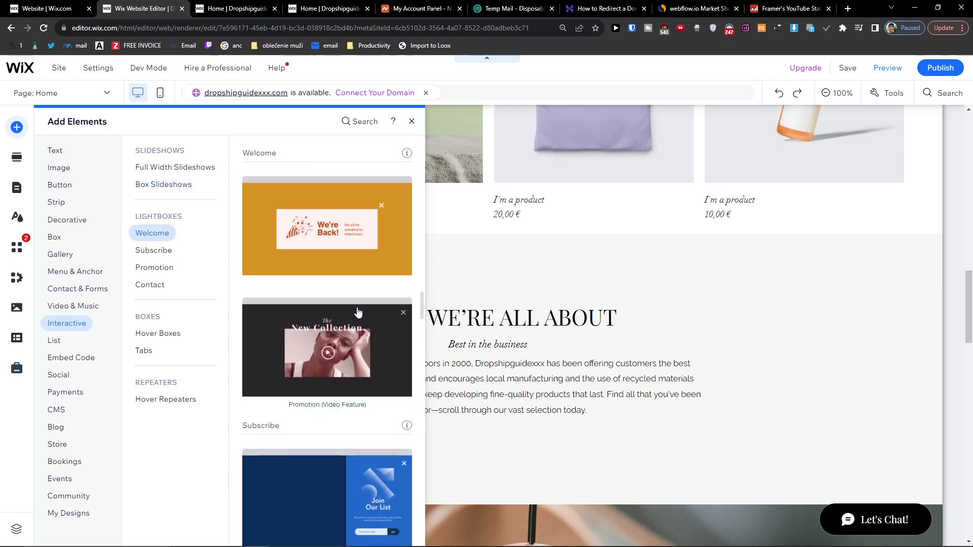
left_click(305, 242)
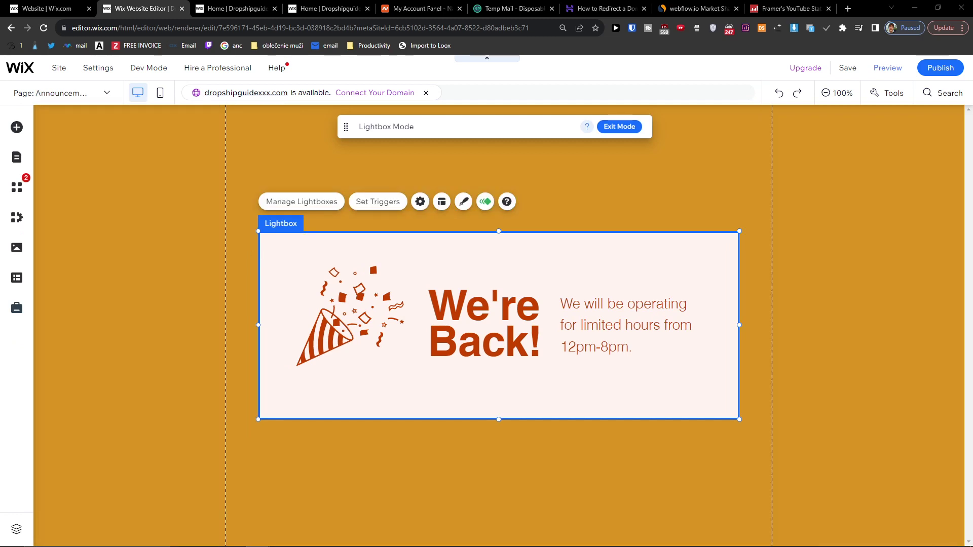
- Select the whole lightbox and open the Announcements (We're Back!) settings via Manage Lightboxes
left_click(325, 317)
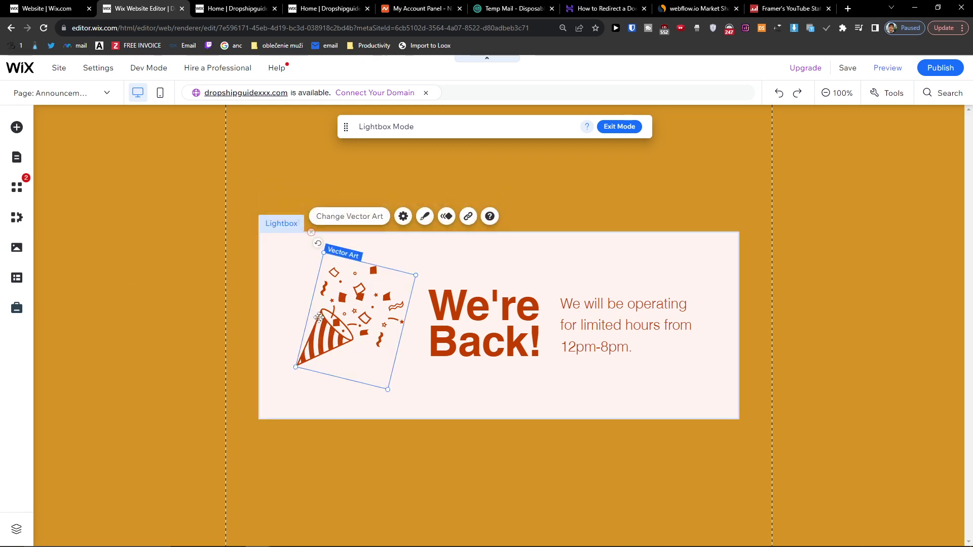
left_click(421, 301)
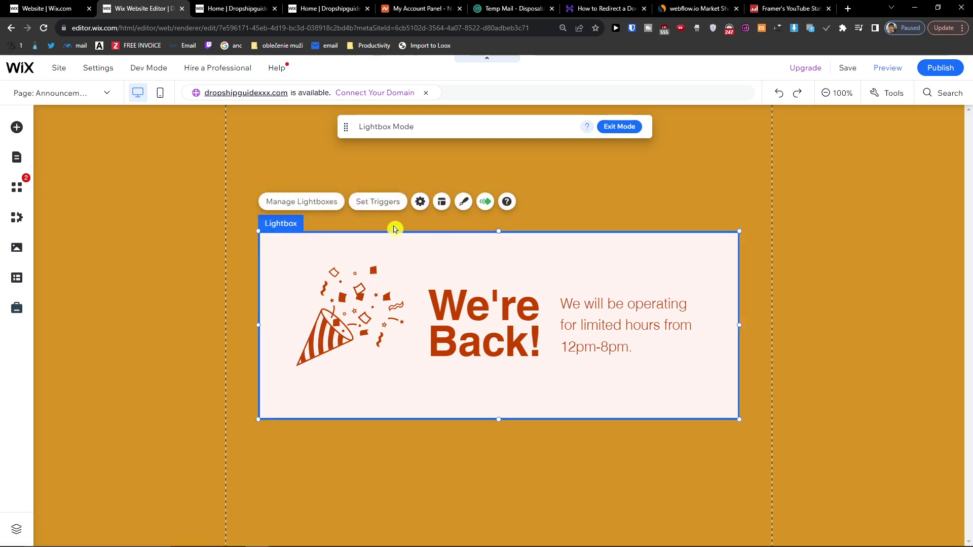
left_click(284, 203)
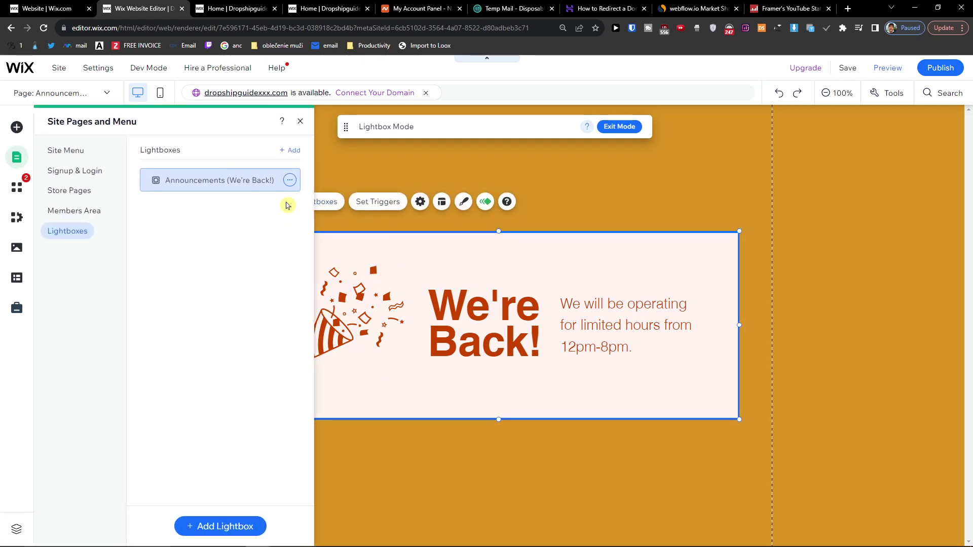
left_click(76, 157)
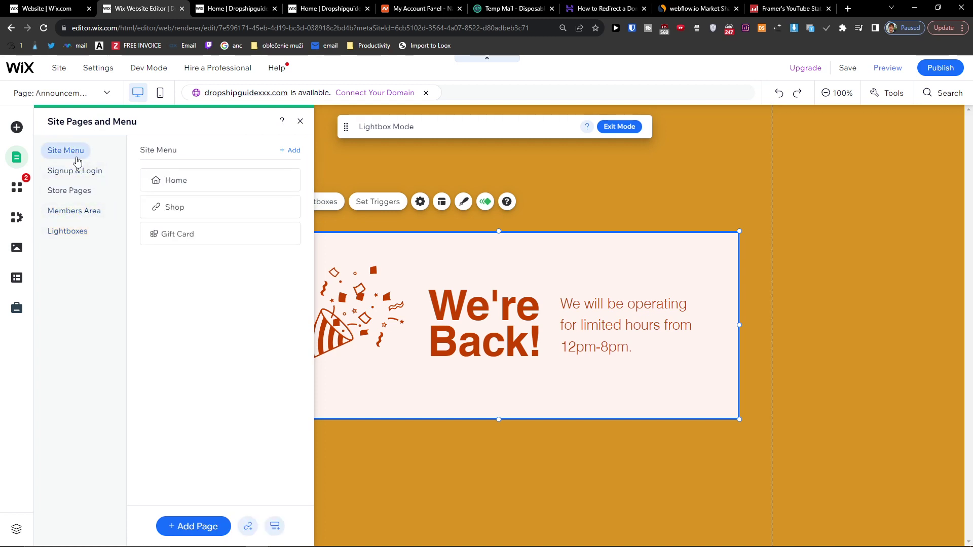
left_click(69, 227)
left_click(290, 180)
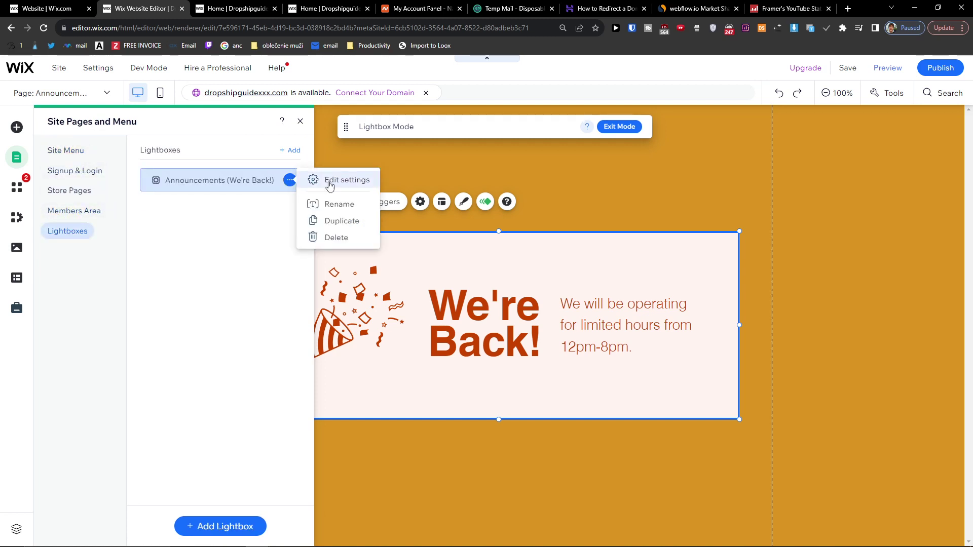
left_click(346, 182)
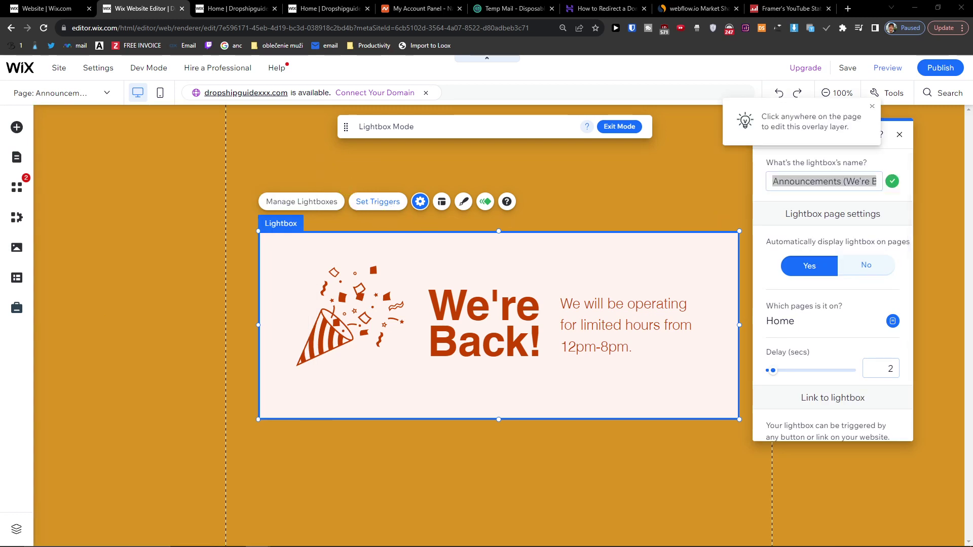
- Keep the lightbox name 'Announcements (We're Back!)' and leave automatic display switched on
left_click(783, 186)
left_click_drag(783, 187, 888, 192)
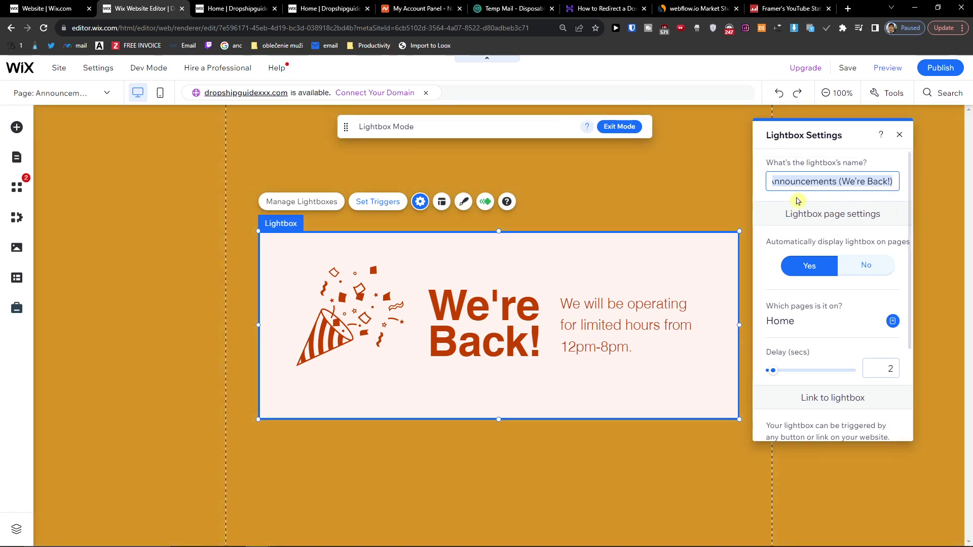
left_click(768, 246)
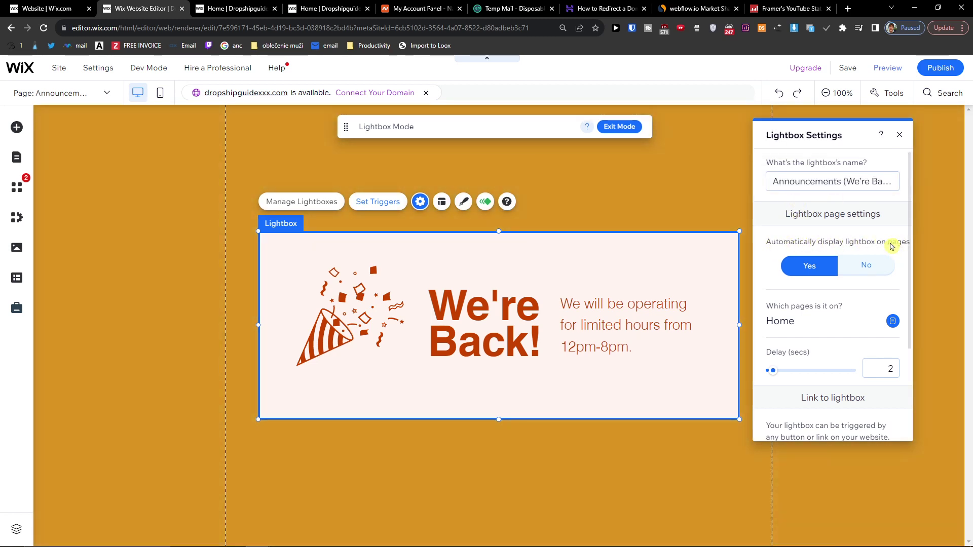
left_click(868, 265)
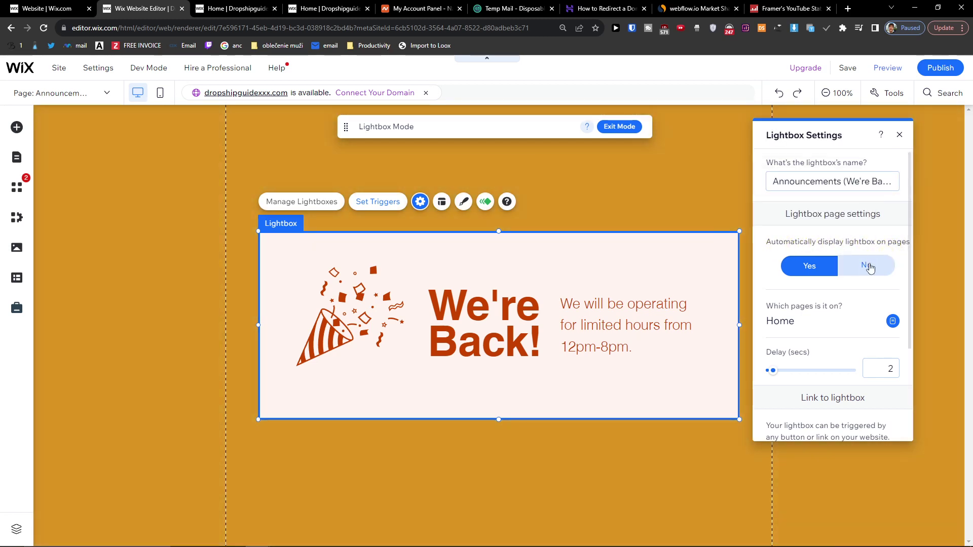
left_click(822, 268)
scroll(783, 255, "down", 2)
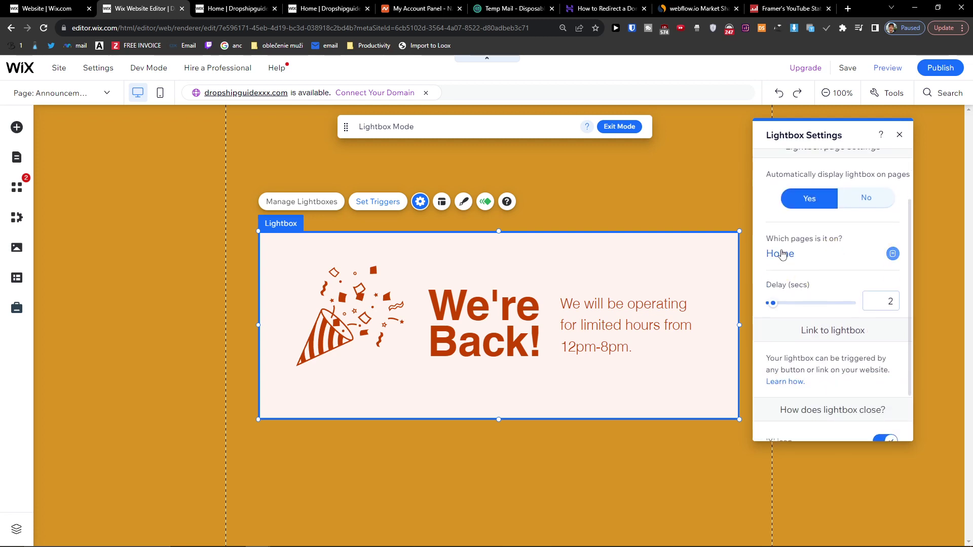
- Show the lightbox automatically on Home and lengthen its delay to 8 seconds
left_click(861, 260)
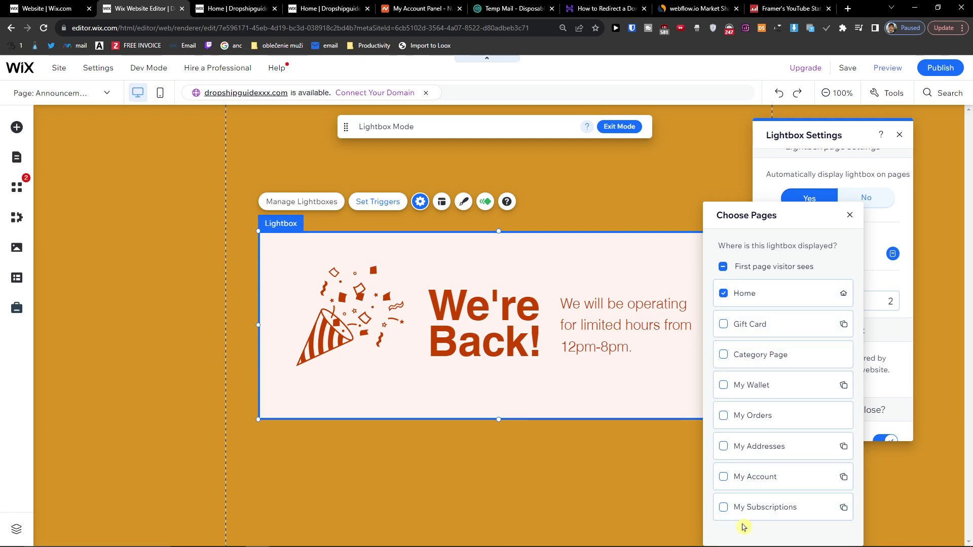
left_click(848, 217)
left_click(863, 201)
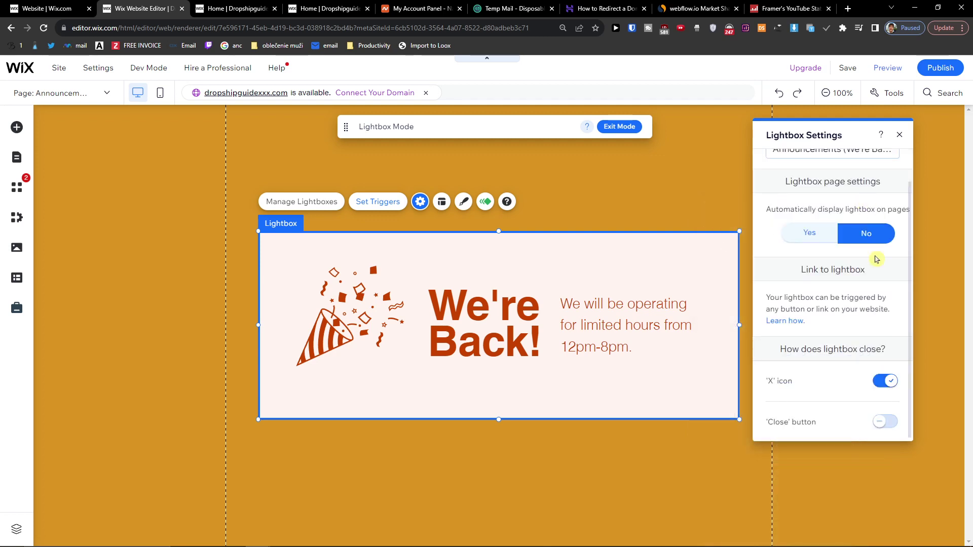
left_click(826, 233)
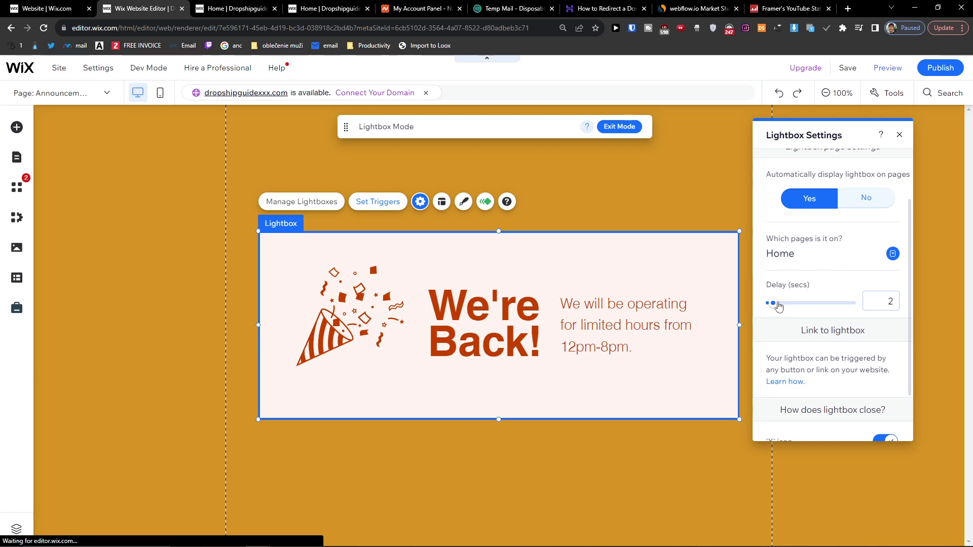
left_click_drag(773, 304, 782, 306)
- Raise the delay to 14 seconds, add a Close button and keep the X icon on
mouse_move(613, 545)
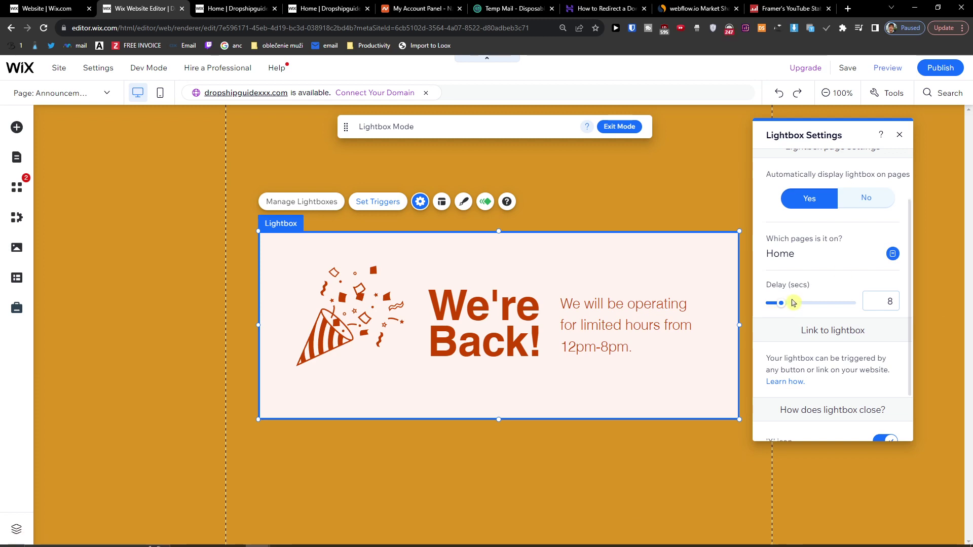
left_click_drag(780, 303, 790, 304)
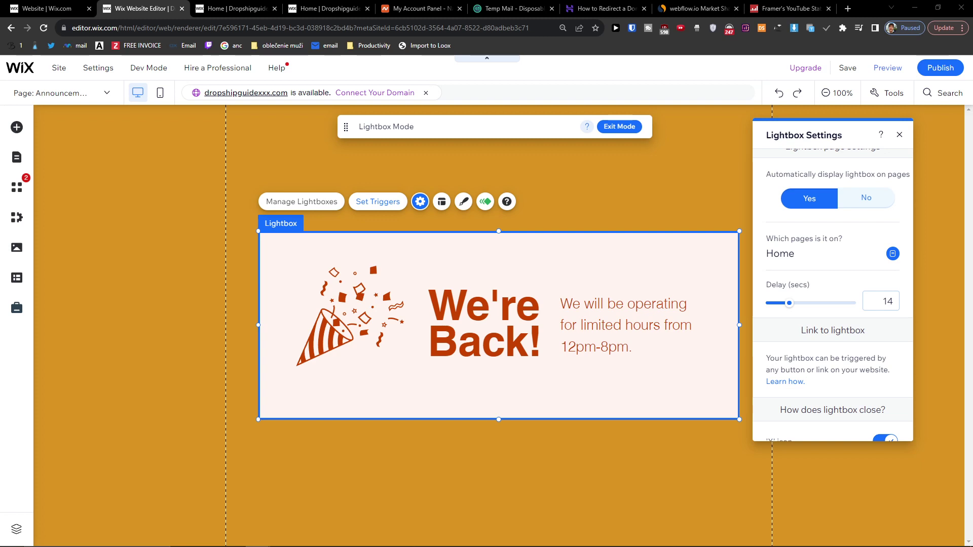
scroll(837, 373, "down", 1)
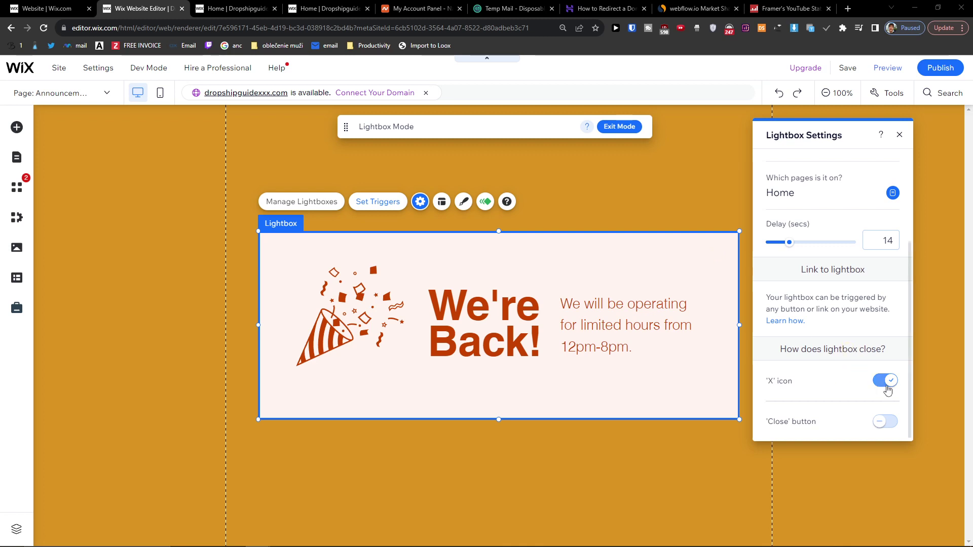
left_click(885, 429)
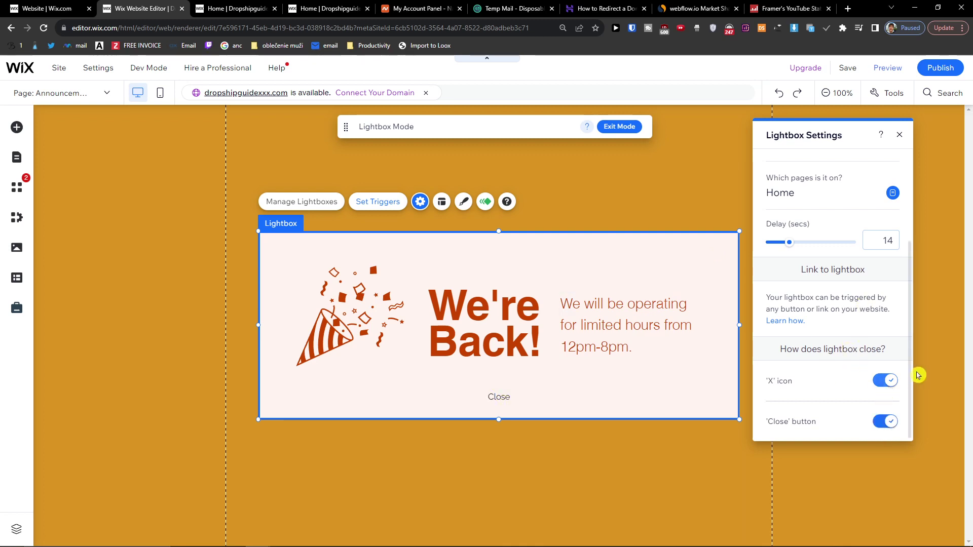
left_click(894, 387)
left_click(894, 387)
left_click(894, 387)
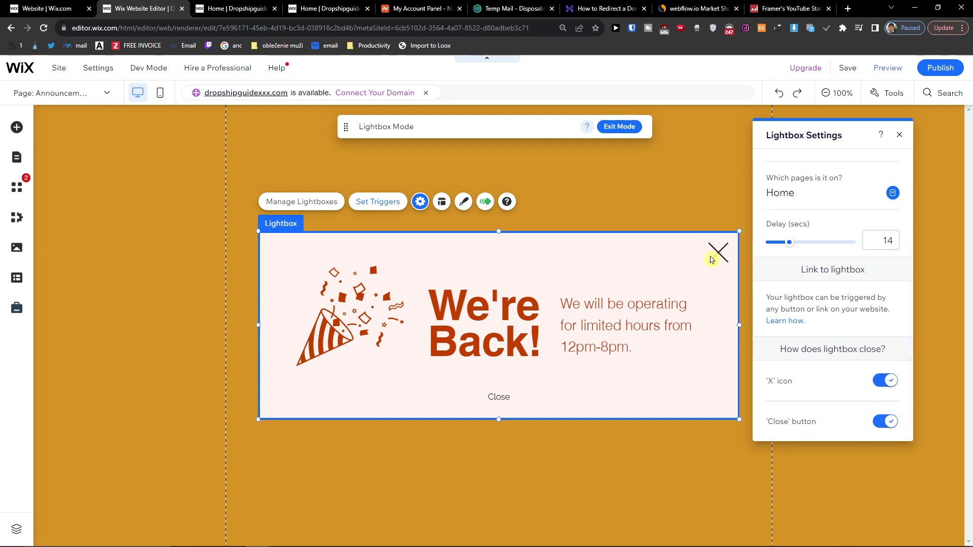
- Glance at the site's lightbox list, then reopen the lightbox settings
mouse_move(572, 545)
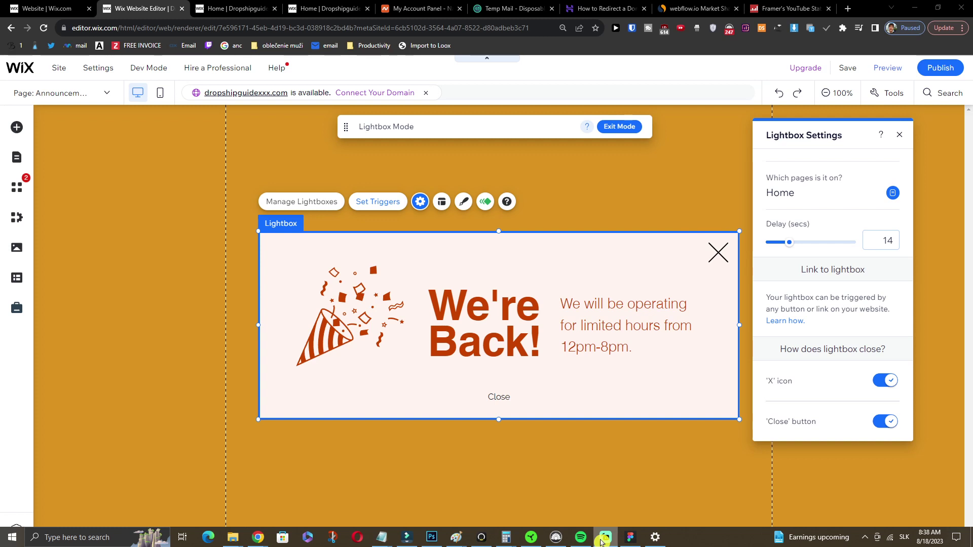
scroll(857, 373, "up", 3)
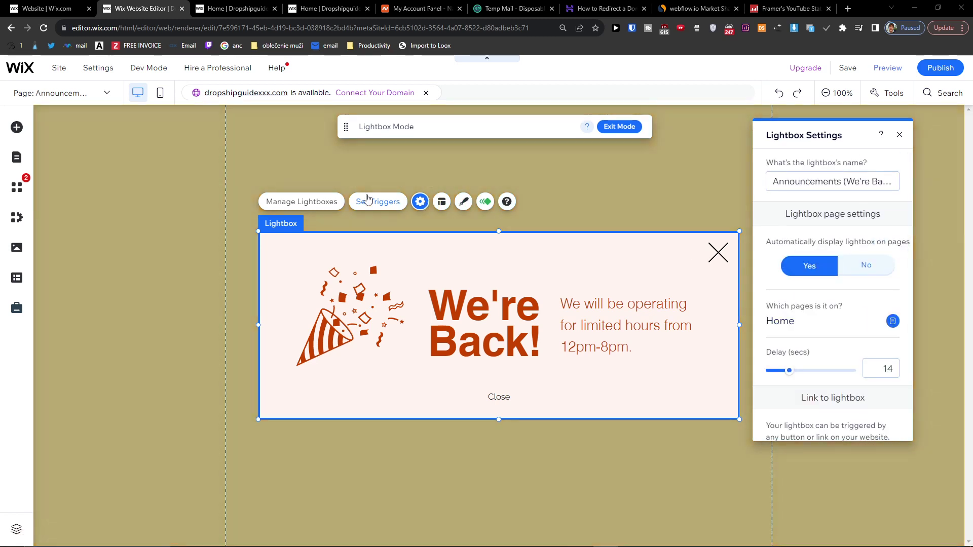
left_click(325, 201)
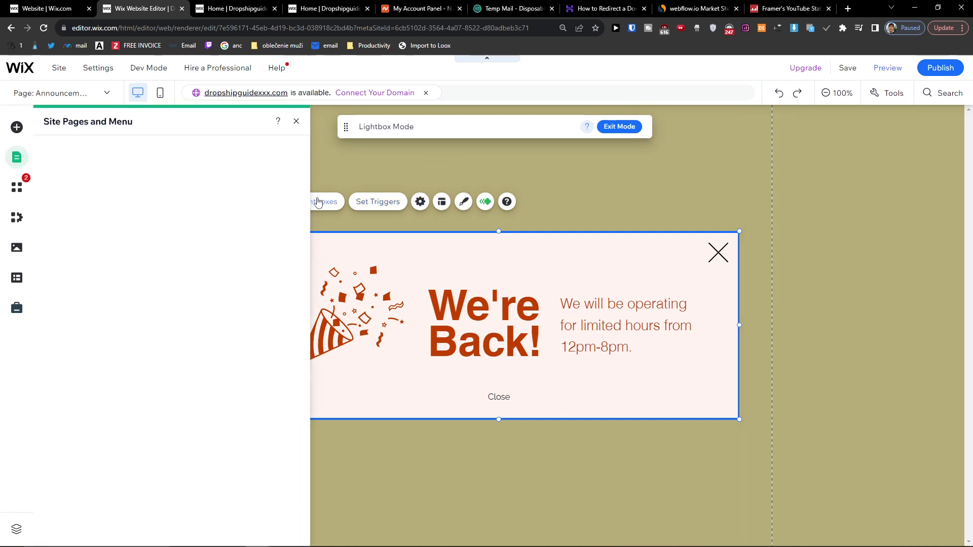
left_click(376, 203)
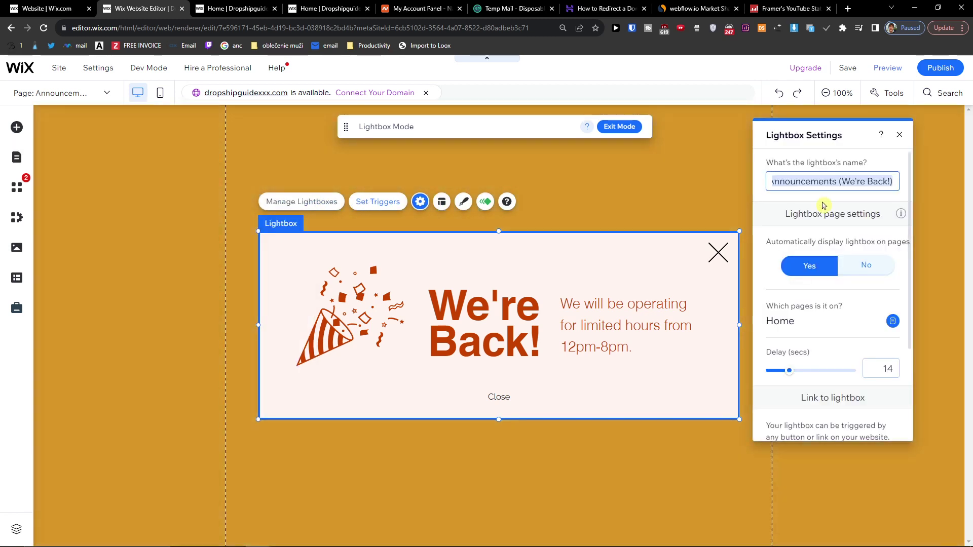
left_click(420, 202)
left_click(422, 204)
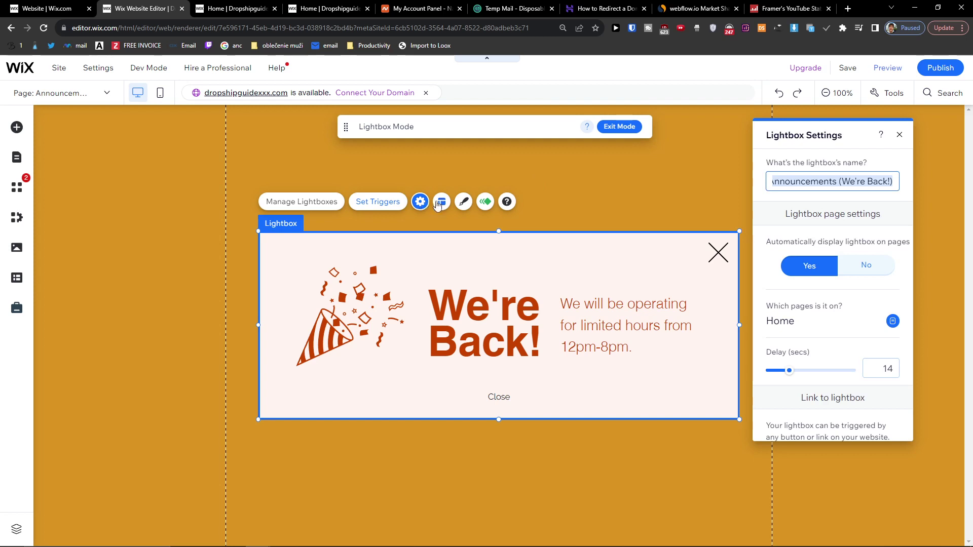
- Try middle-left, offset and bottom-right positions, then keep the lightbox centred with 0 px offsets
left_click(440, 202)
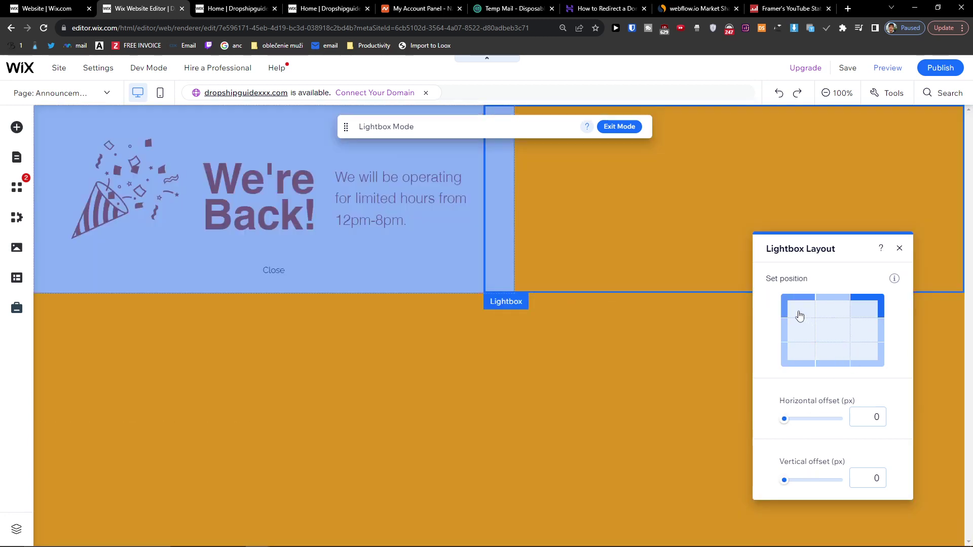
left_click(798, 330)
left_click(838, 335)
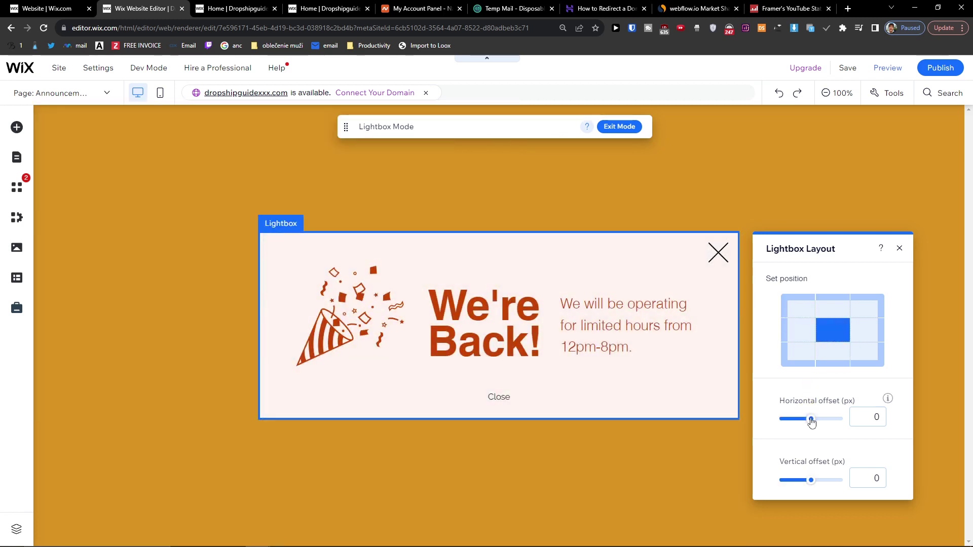
mouse_move(810, 419)
left_mouse_down()
mouse_move(820, 419)
mouse_move(806, 419)
left_mouse_up()
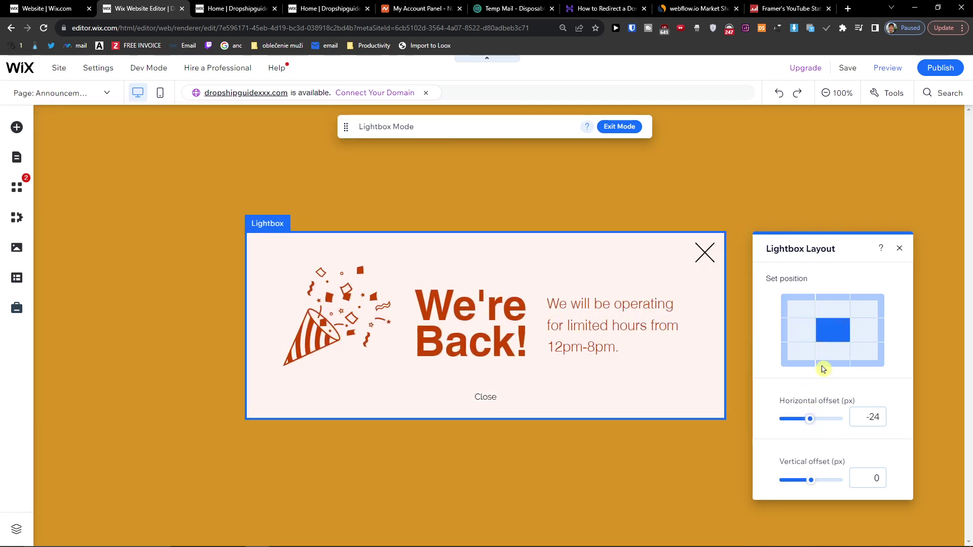
left_click(832, 330)
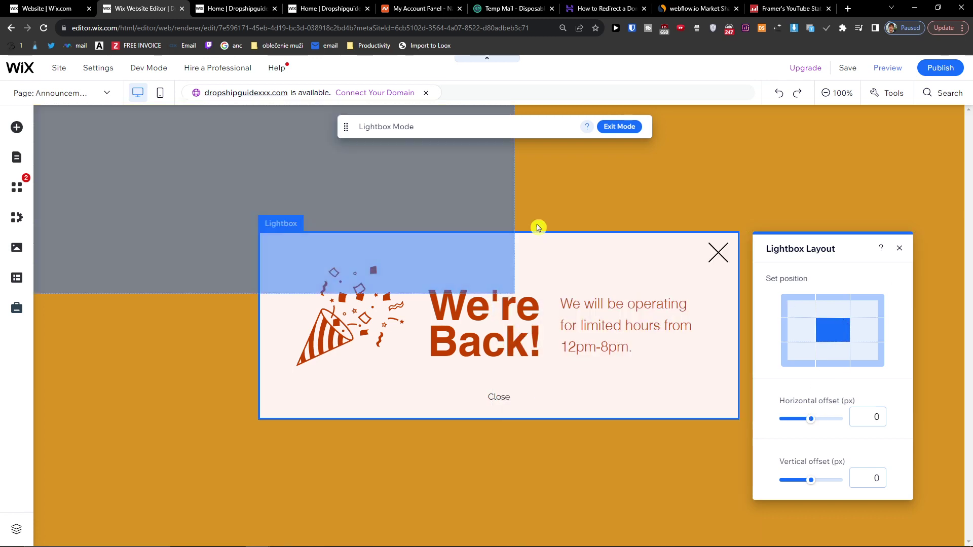
left_click(864, 354)
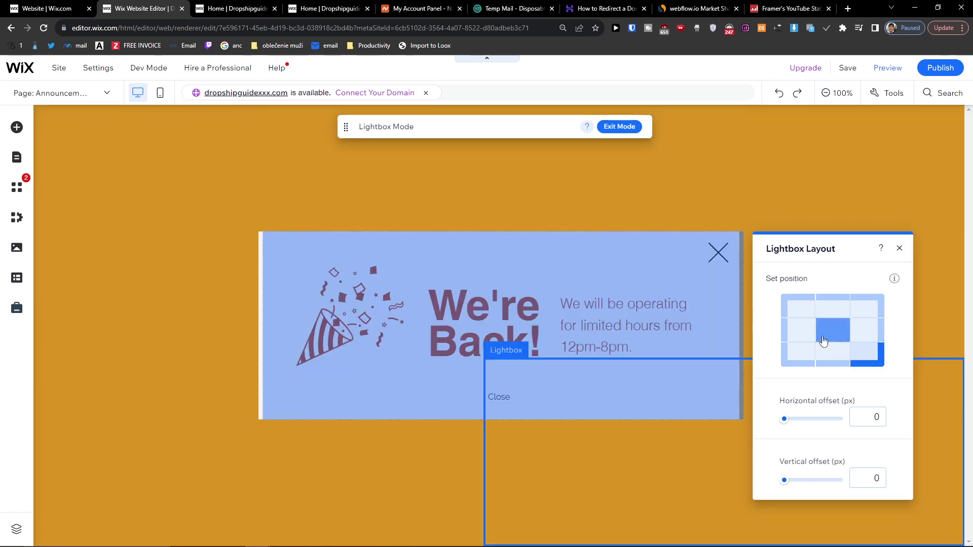
left_click(836, 334)
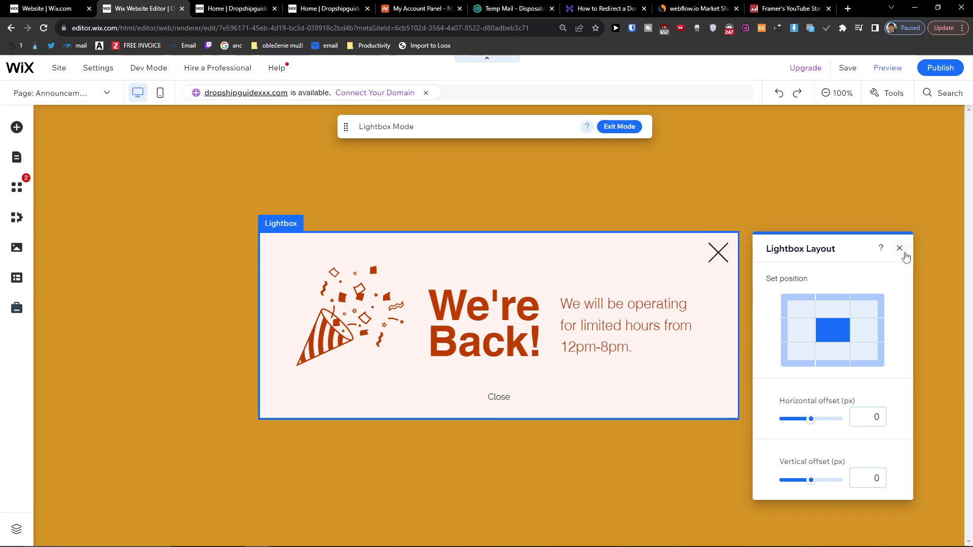
left_click(900, 249)
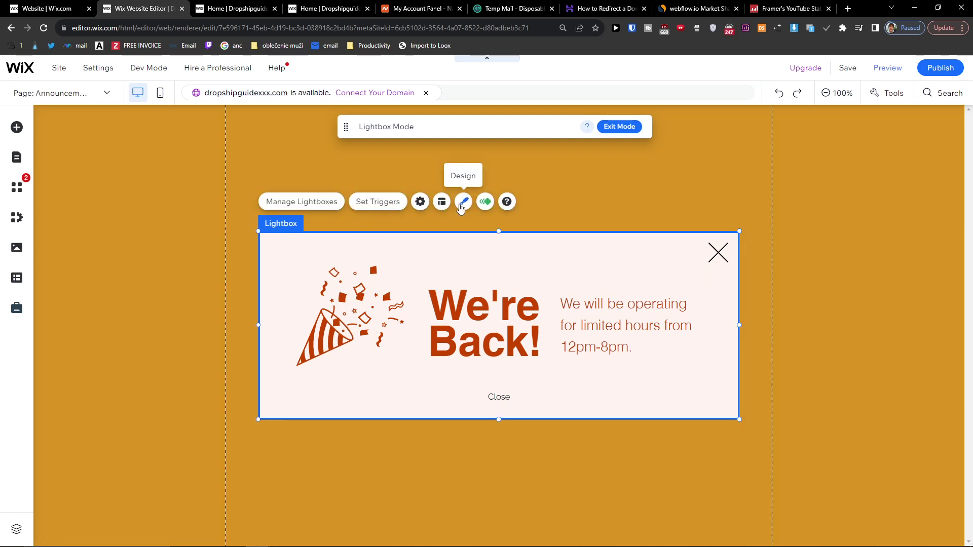
- Preview photo, gradient and video backgrounds for the lightbox without keeping any
left_click(461, 206)
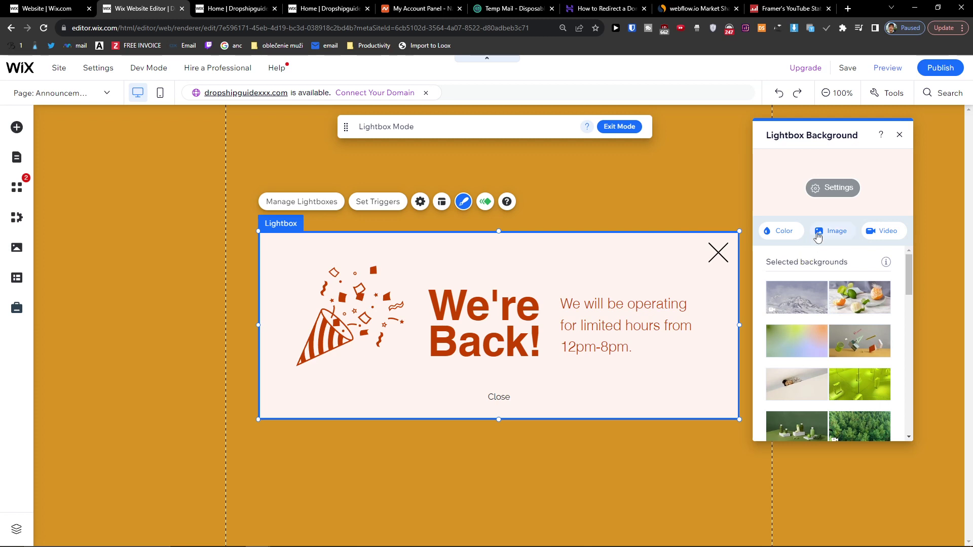
left_click(866, 310)
left_click(810, 349)
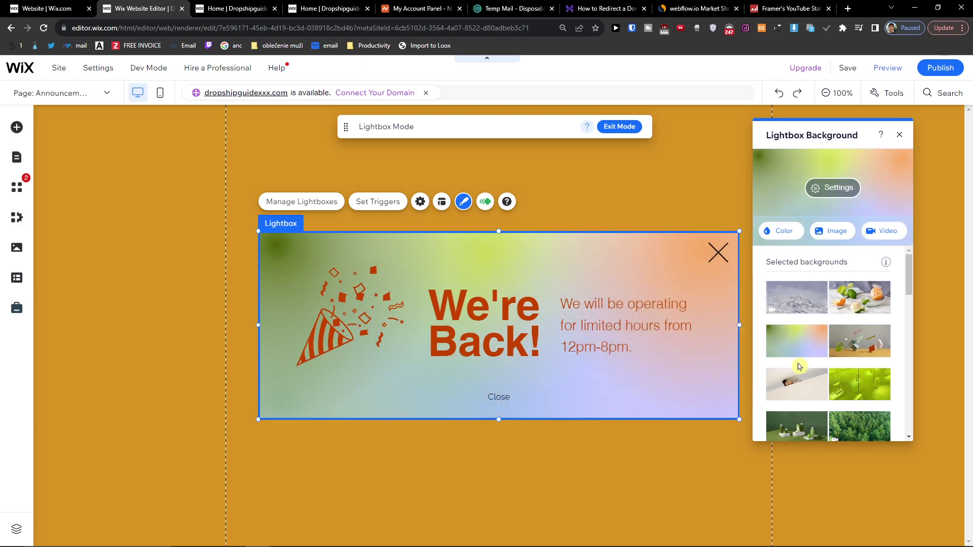
left_click(796, 384)
left_click(808, 305)
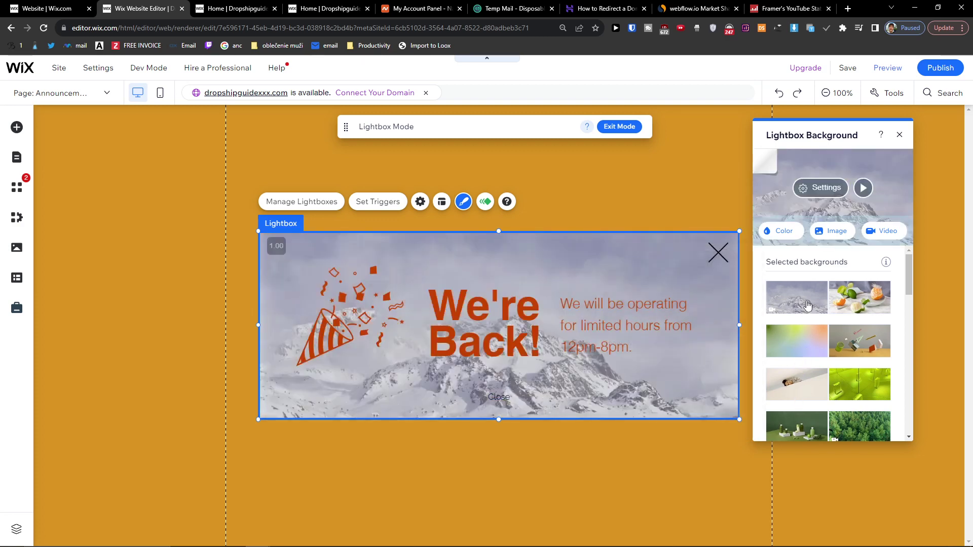
scroll(807, 304, "down", 3)
left_click(796, 340)
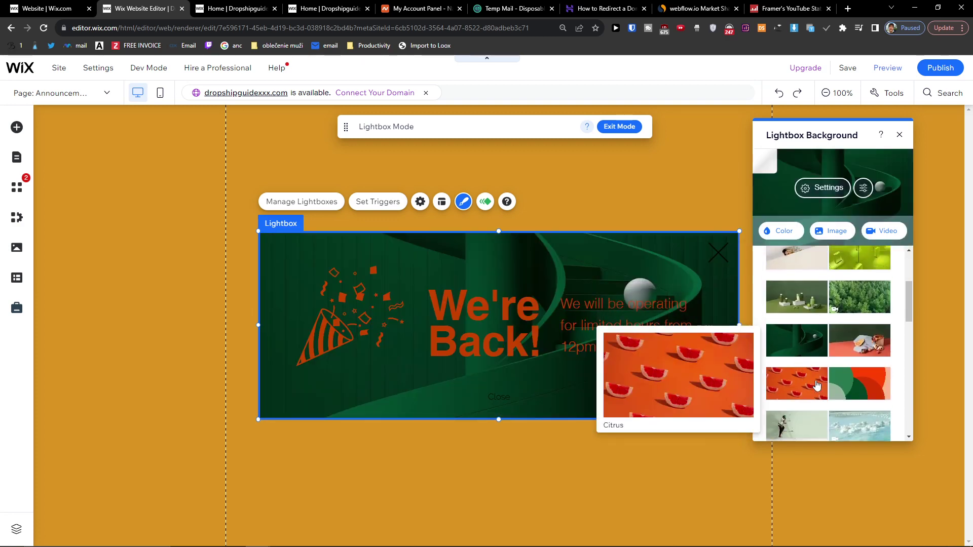
scroll(817, 387, "up", 3)
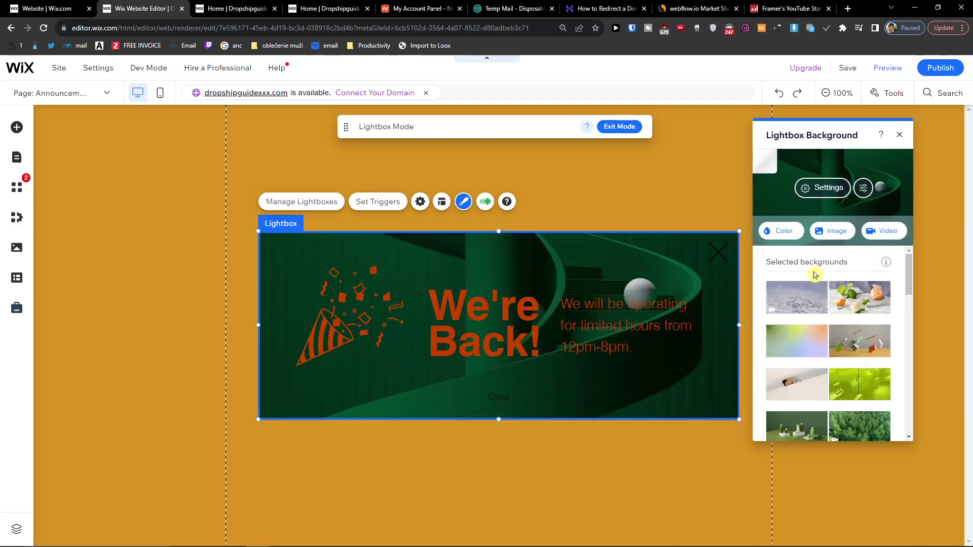
left_click(834, 238)
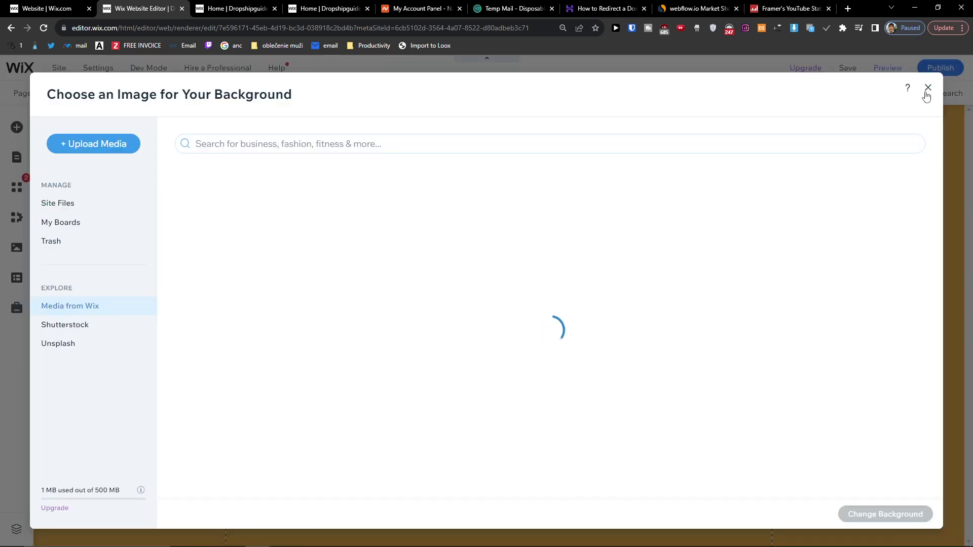
left_click(927, 90)
- Set the lightbox background to the solid light grey #F7F7F7 swatch
left_click(776, 231)
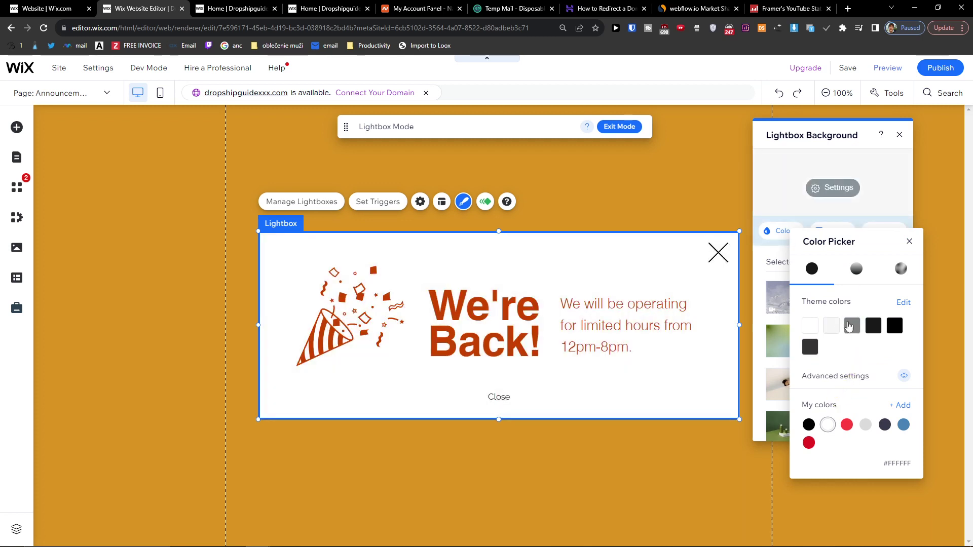
left_click(831, 326)
left_click(910, 242)
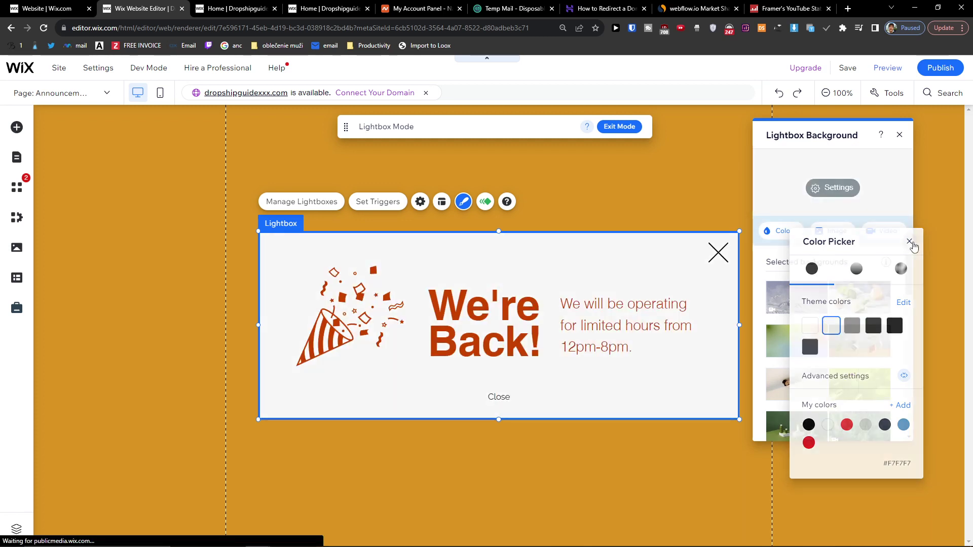
left_click(784, 234)
left_click(906, 253)
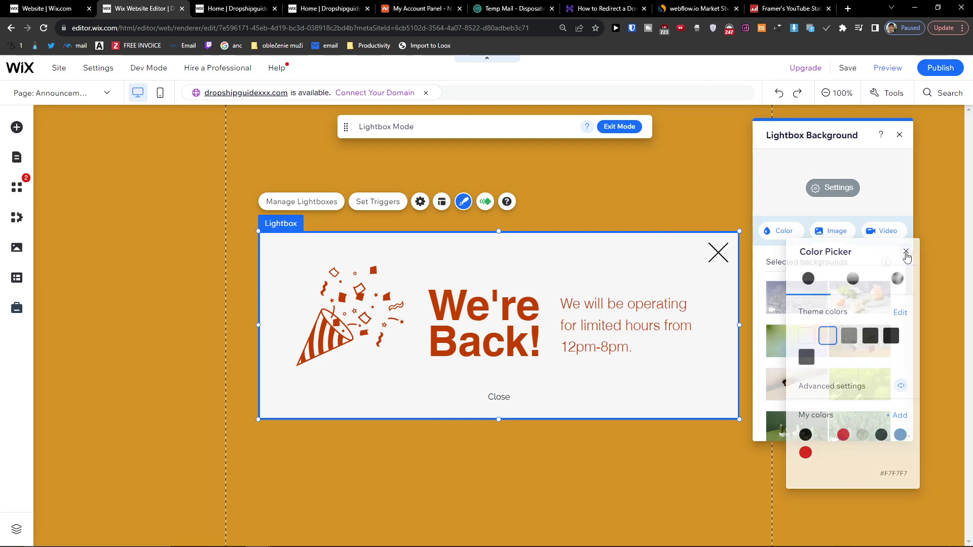
mouse_move(858, 316)
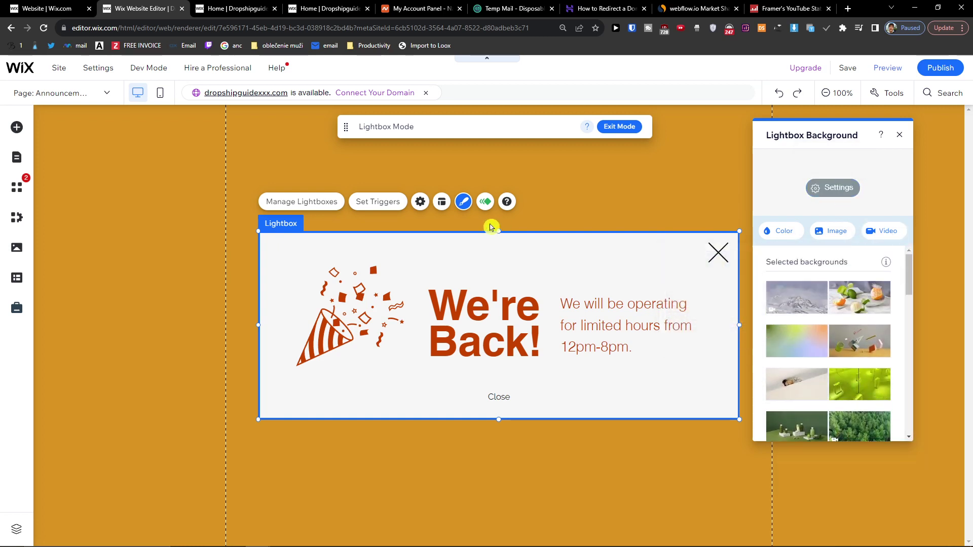
- After trying Float in, give the lightbox a Fade in entrance with 0.75-second duration
left_click(899, 136)
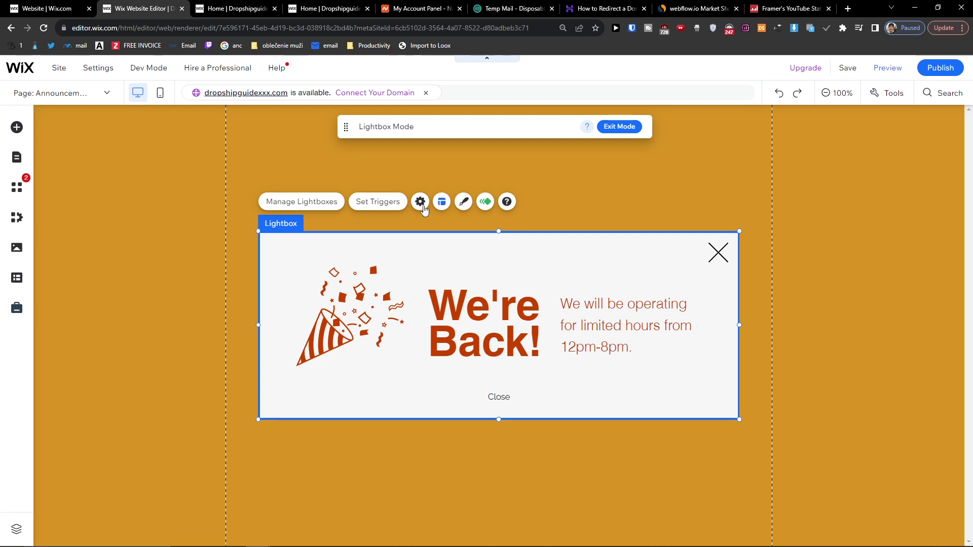
left_click(487, 202)
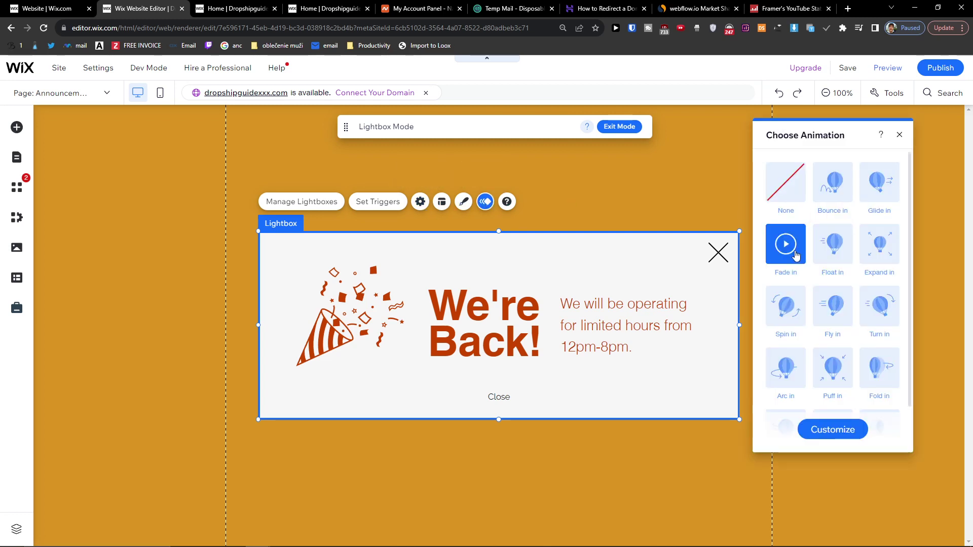
left_click(834, 245)
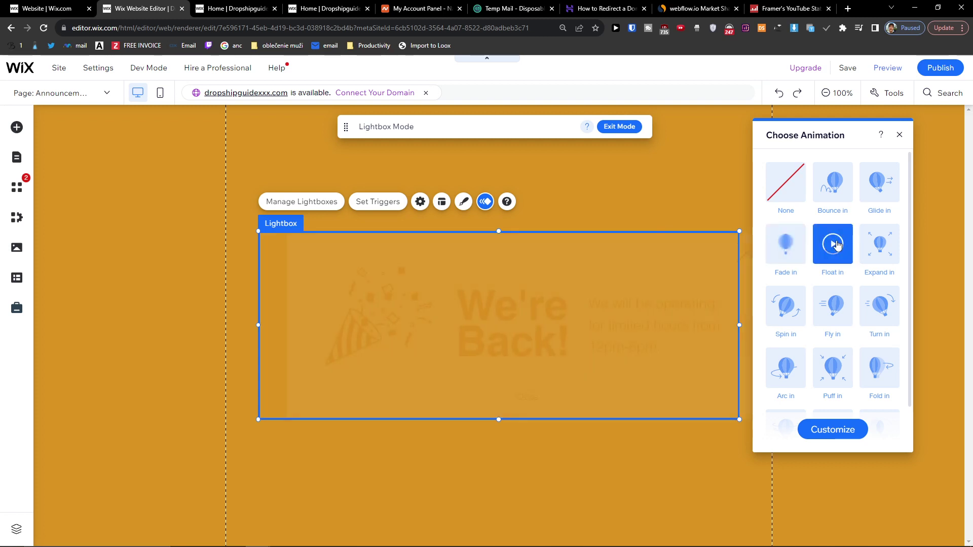
left_click(785, 246)
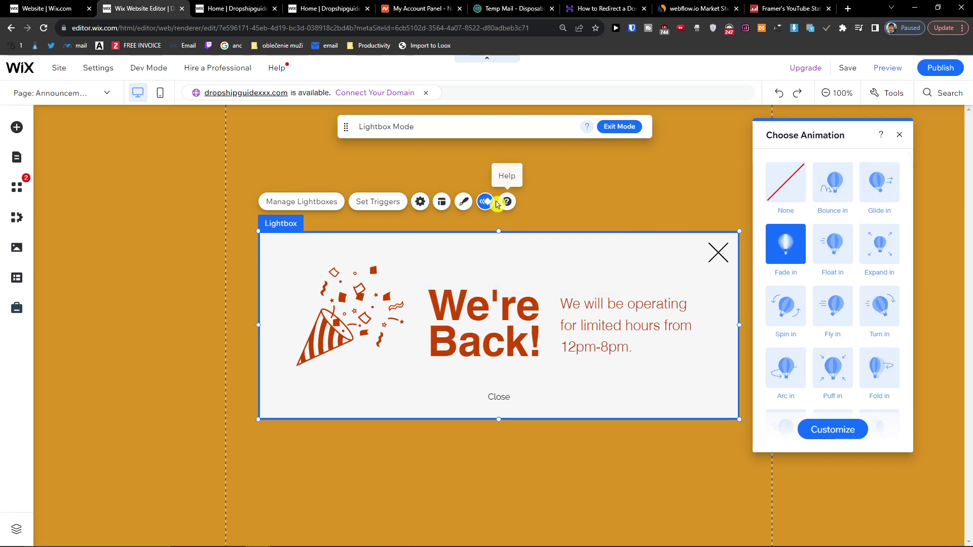
scroll(850, 282, "down", 1)
scroll(849, 283, "up", 1)
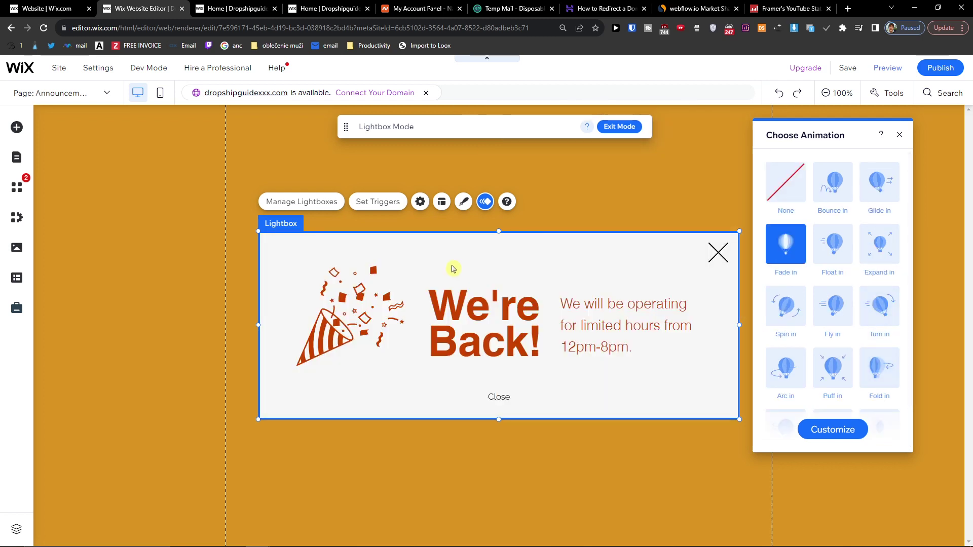
left_click(815, 436)
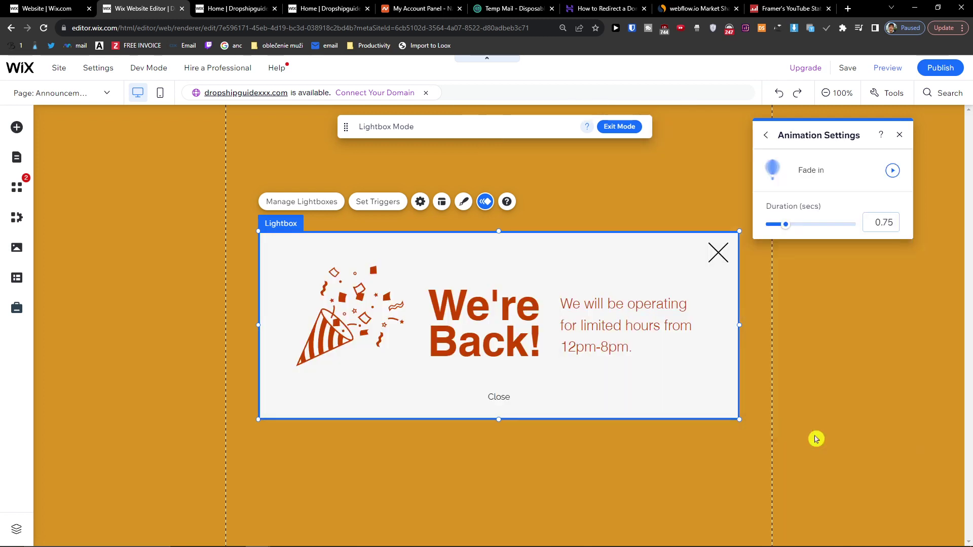
double_click(591, 341)
left_click(332, 307)
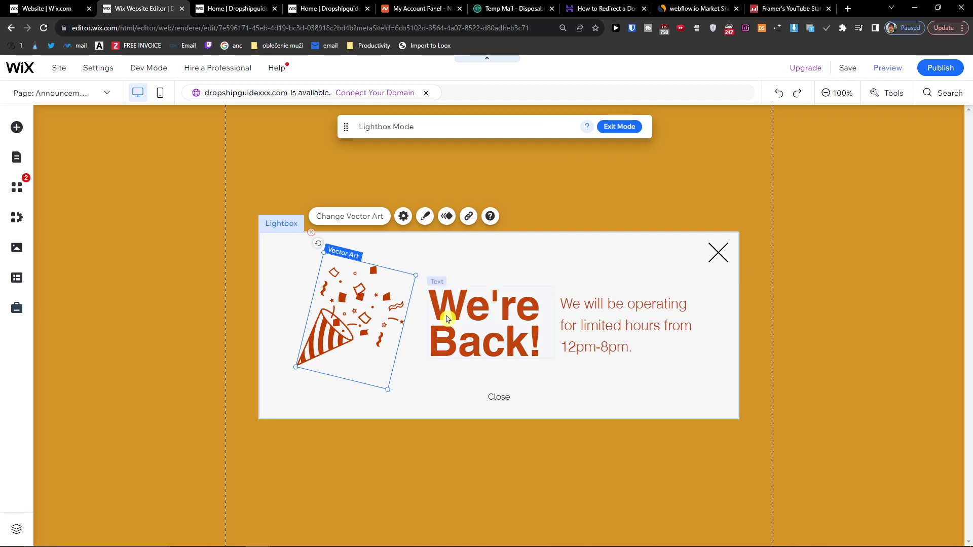
double_click(446, 310)
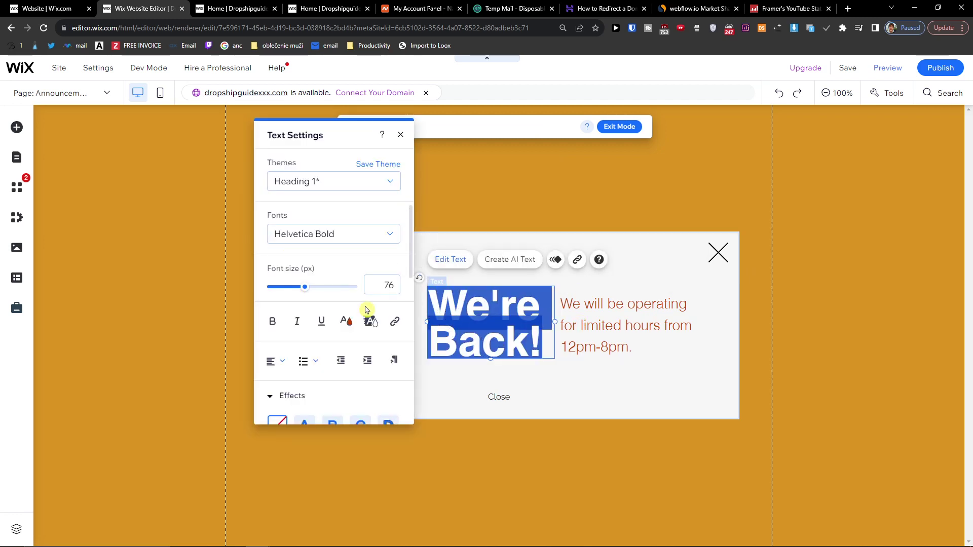
scroll(364, 306, "down", 2)
scroll(365, 306, "up", 2)
left_click(722, 260)
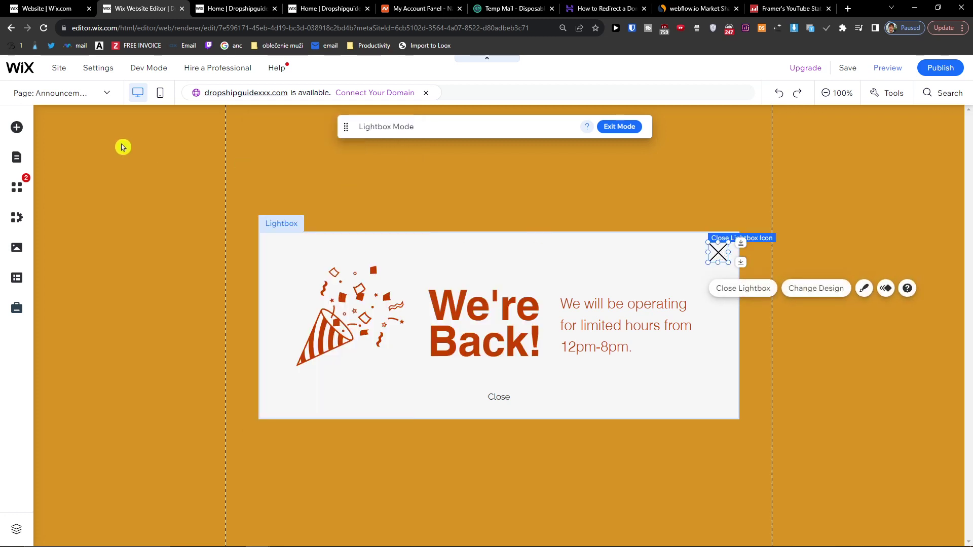
left_click(743, 286)
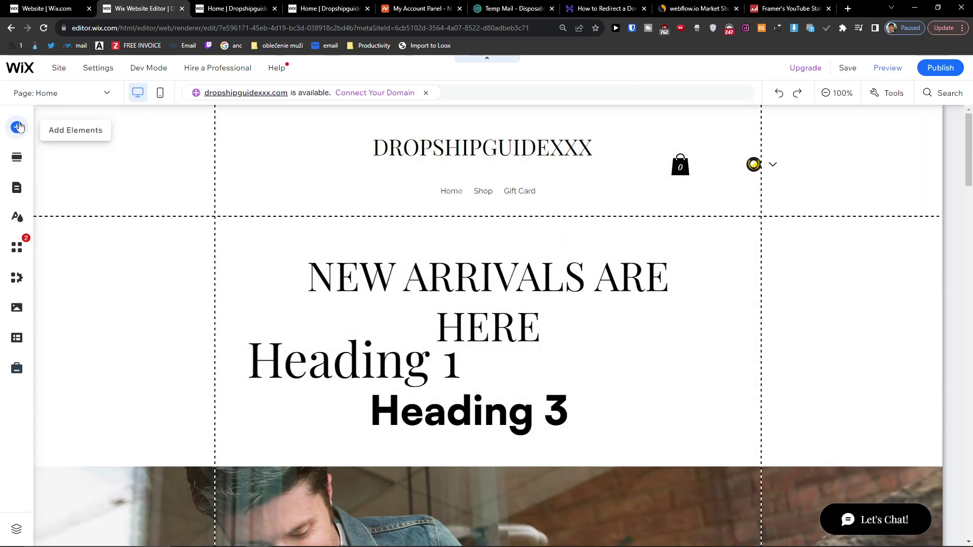
- Add the Subscribe lightbox design 'Get the Latest News to Your Inbox' from Add Elements
left_click(17, 128)
left_click(169, 253)
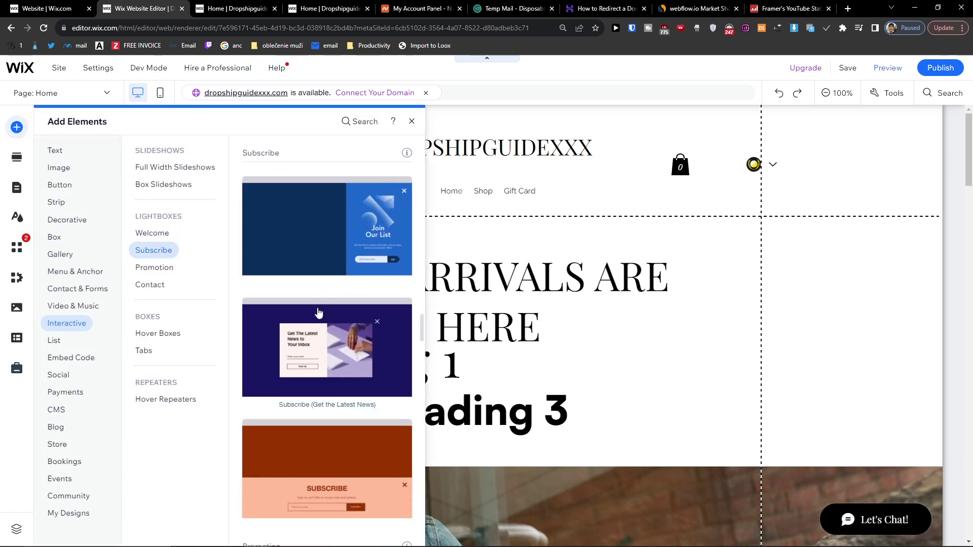
left_click(307, 355)
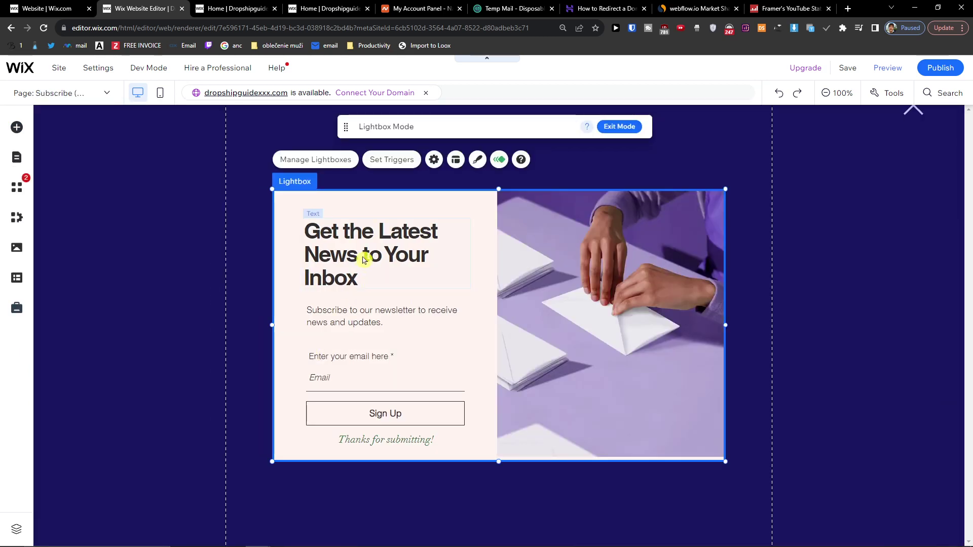
left_click(428, 321)
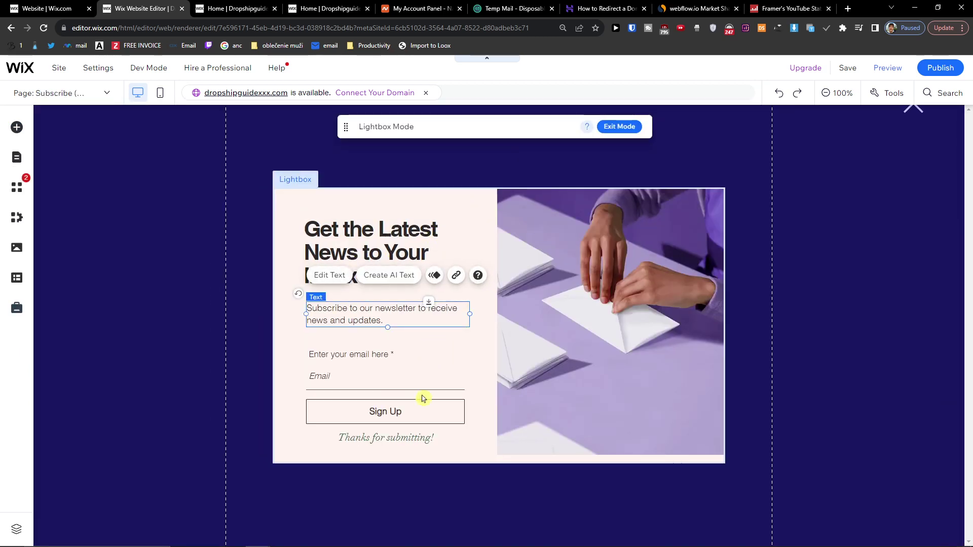
left_click(418, 403)
left_click(311, 311)
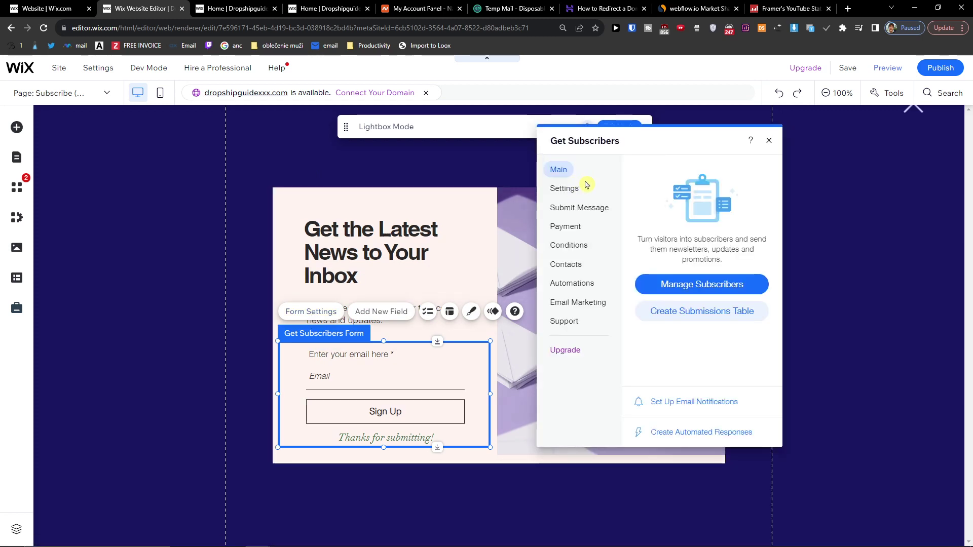
left_click(557, 193)
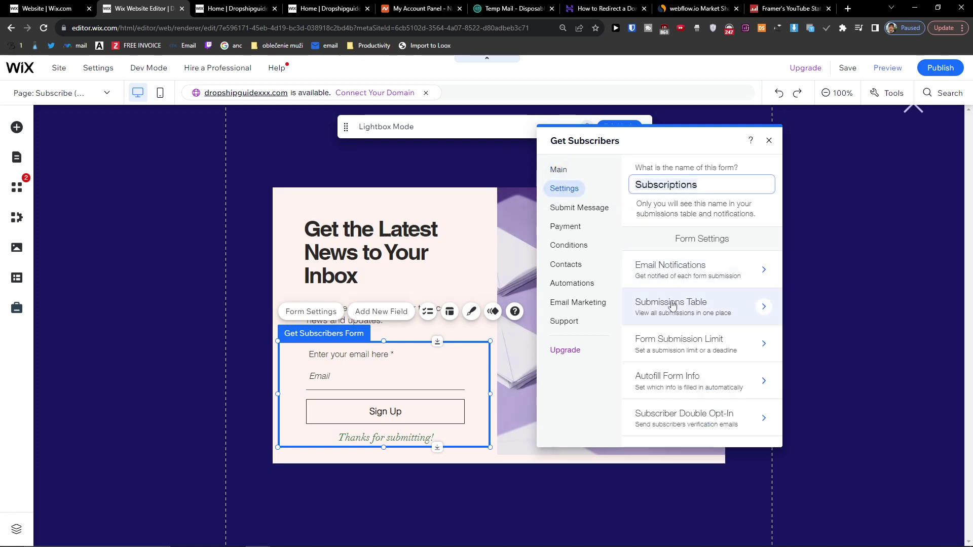
left_click(584, 209)
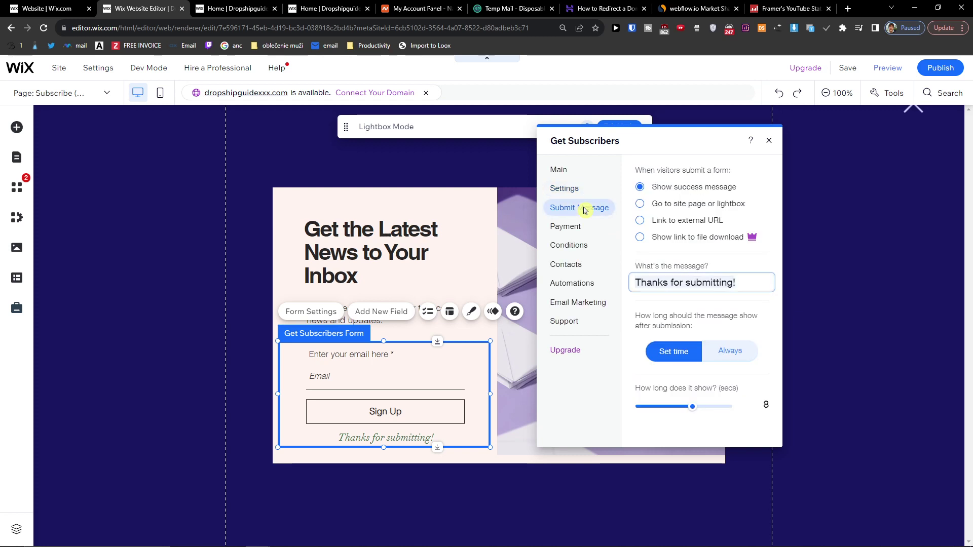
left_click(566, 194)
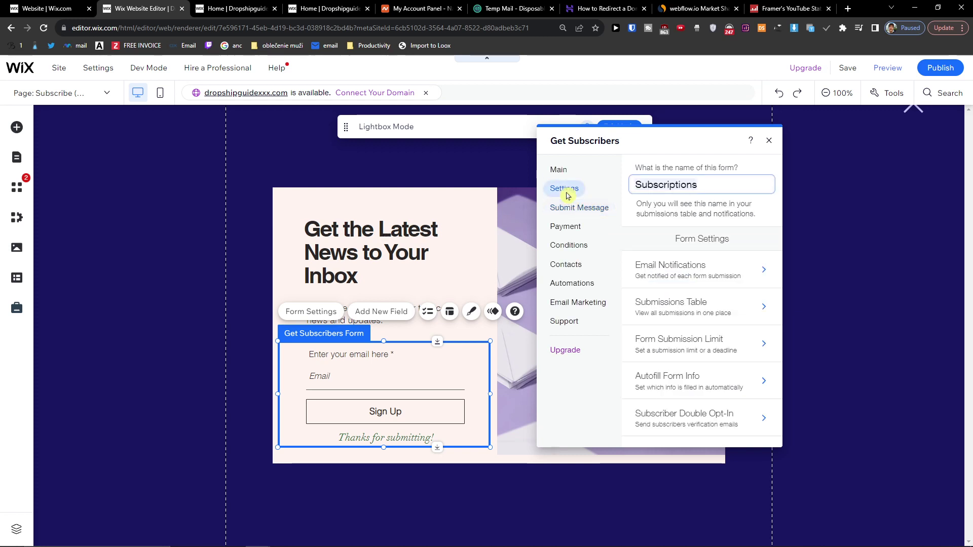
left_click(756, 274)
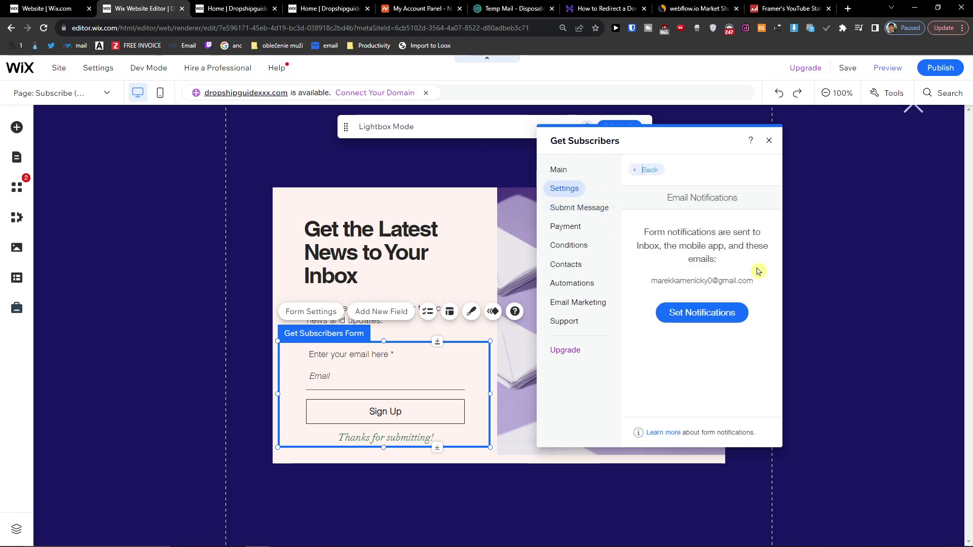
left_click(557, 169)
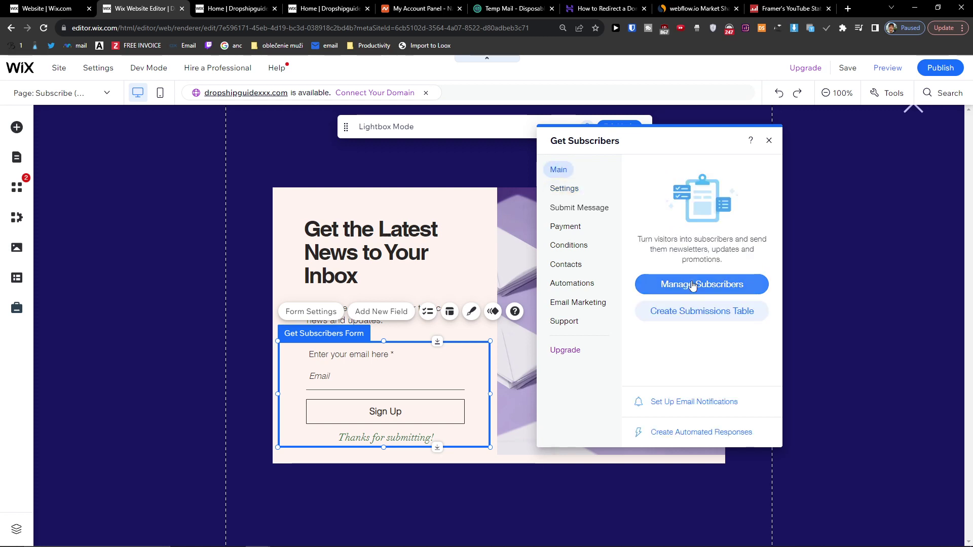
left_click(575, 210)
left_click(566, 228)
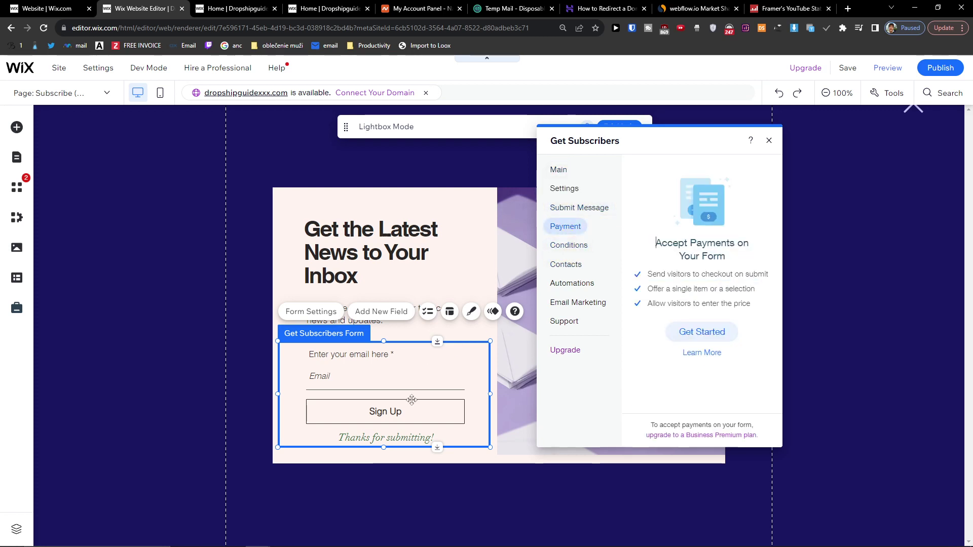
left_click(386, 381)
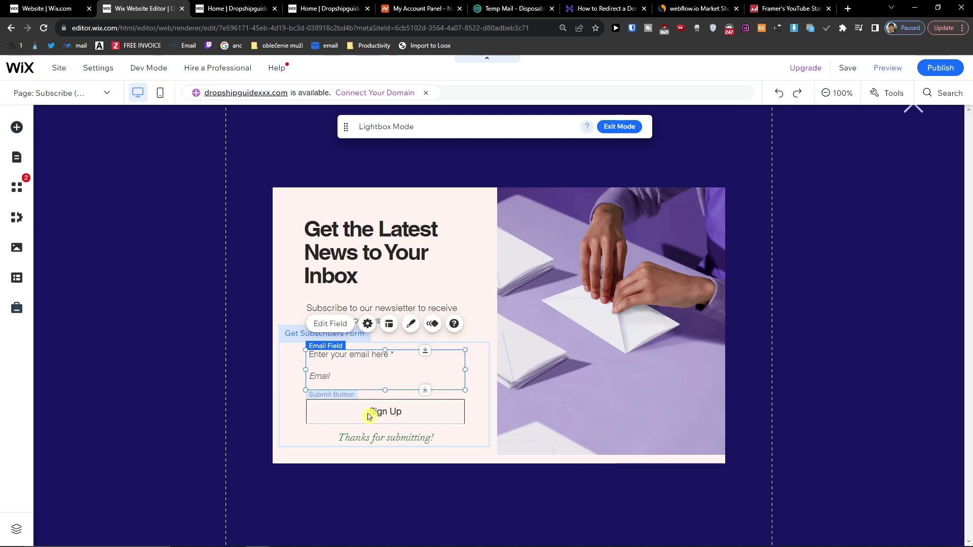
- Check the Sign Up button shows 'Thanks for submitting!' for 8 seconds, then close its settings
left_click(377, 405)
left_click(329, 375)
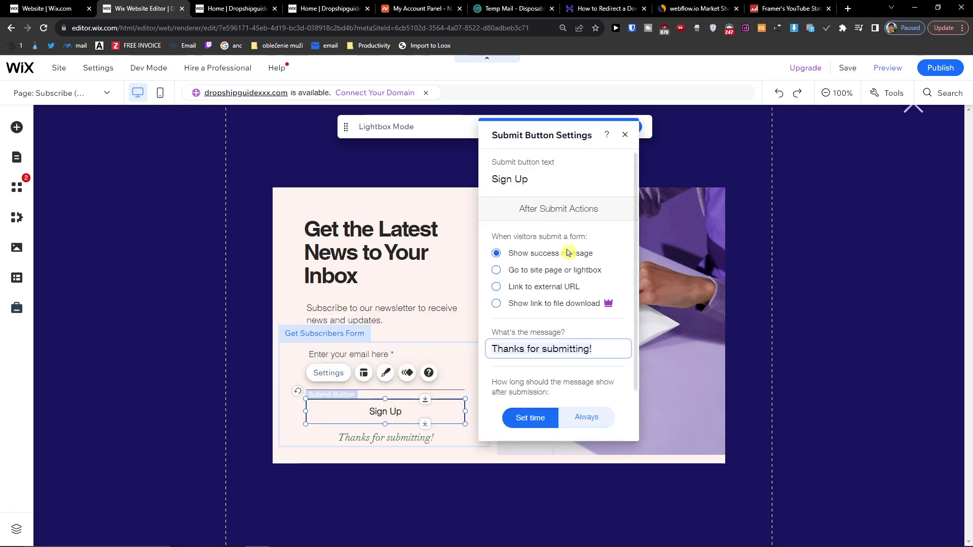
scroll(558, 284, "down", 3)
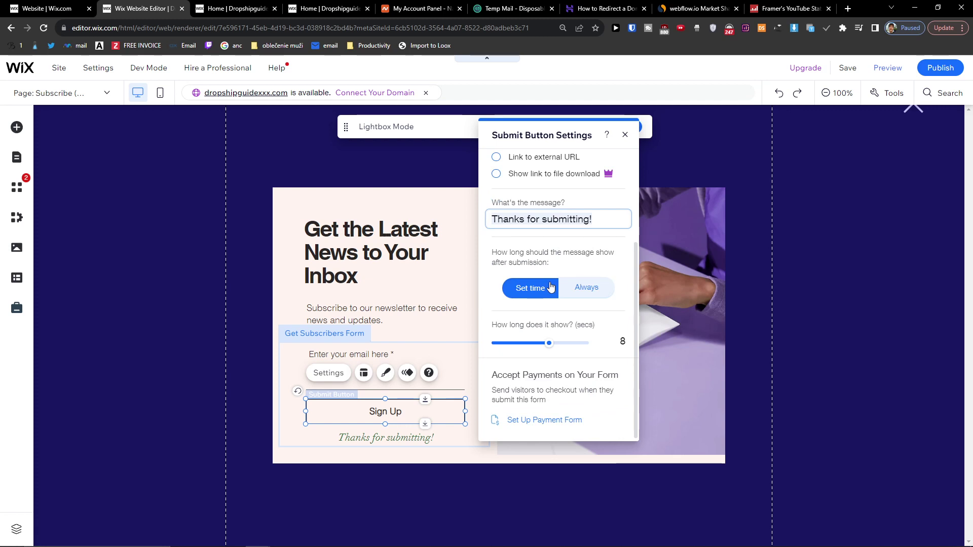
scroll(551, 287, "up", 3)
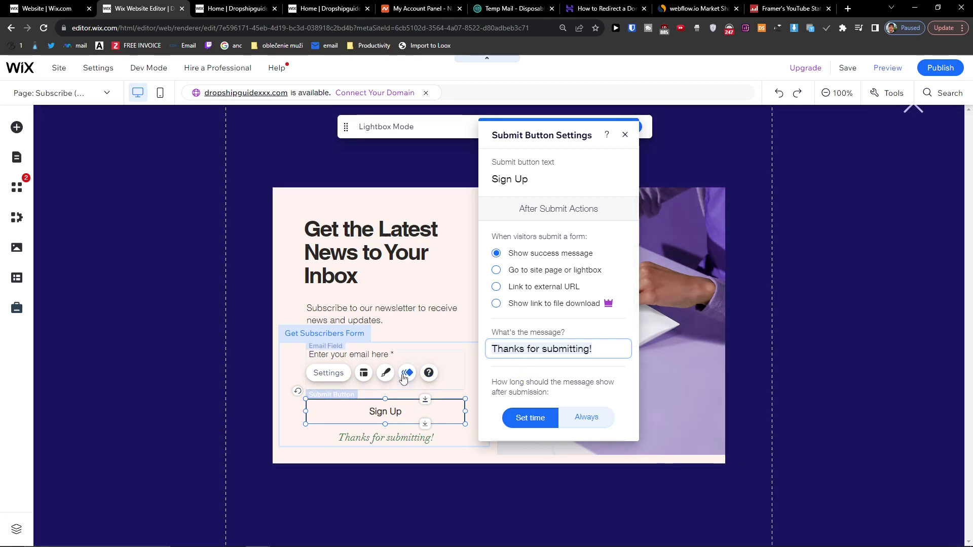
left_click(386, 278)
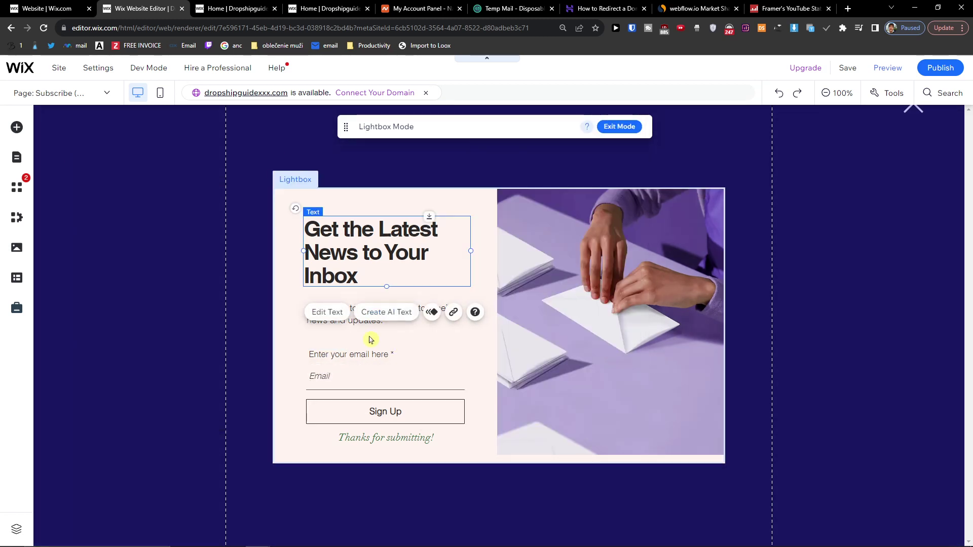
left_click(360, 363)
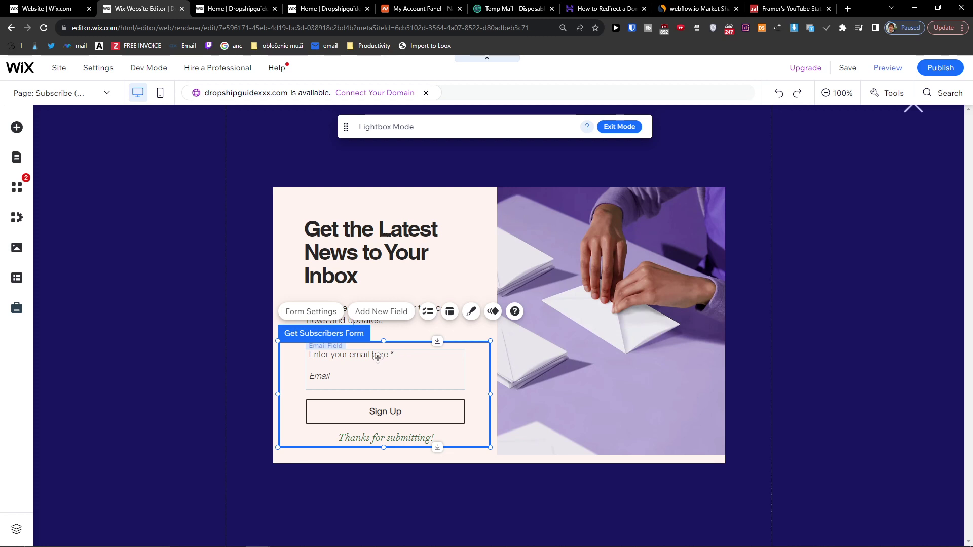
left_click(294, 311)
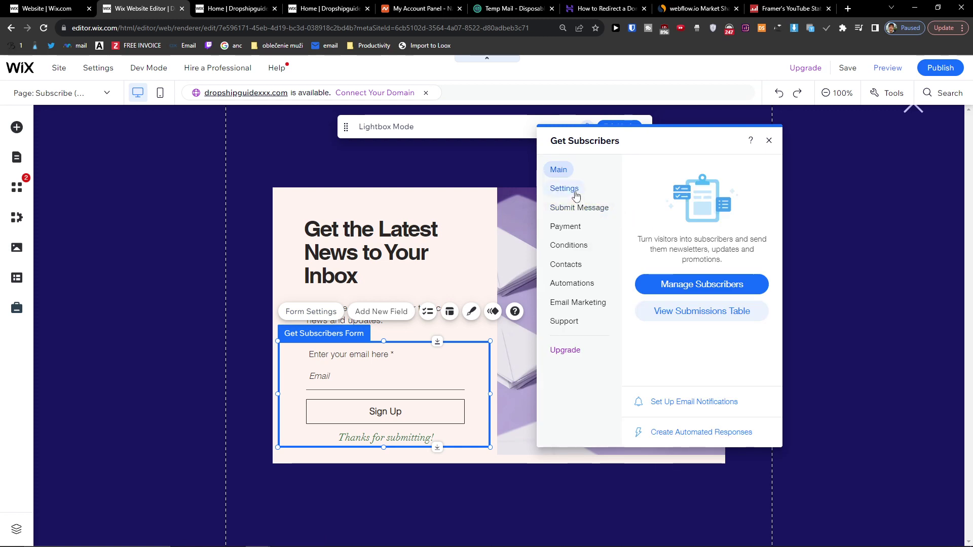
left_click(576, 195)
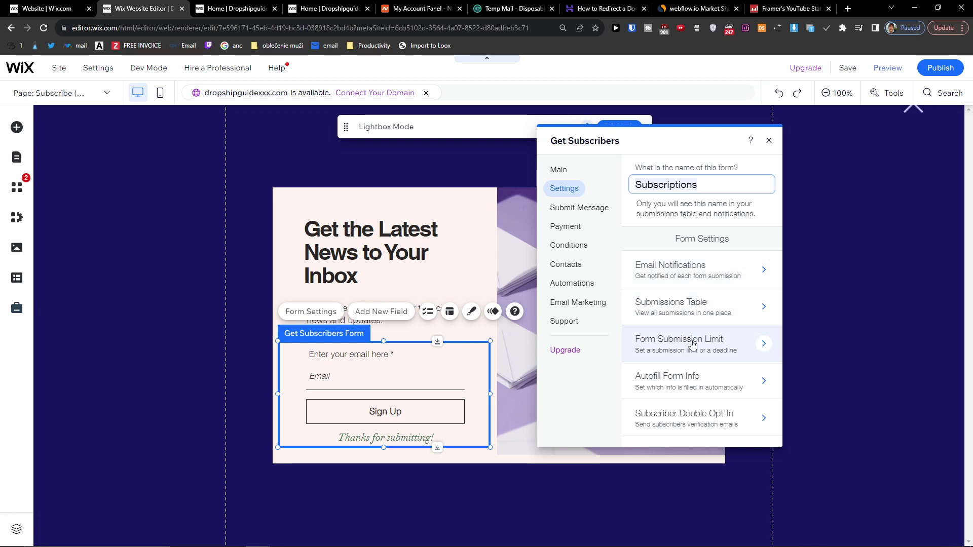
left_click(587, 216)
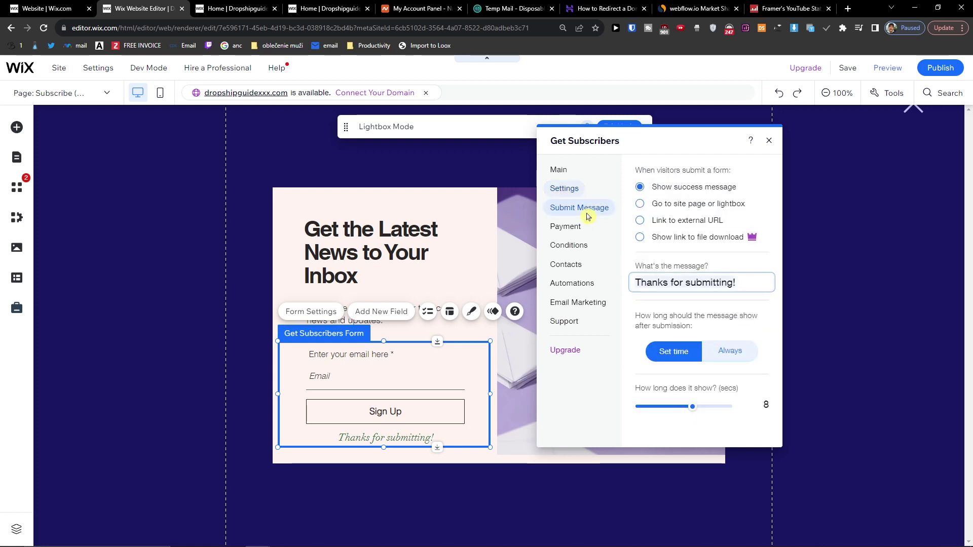
left_click(564, 234)
left_click(566, 253)
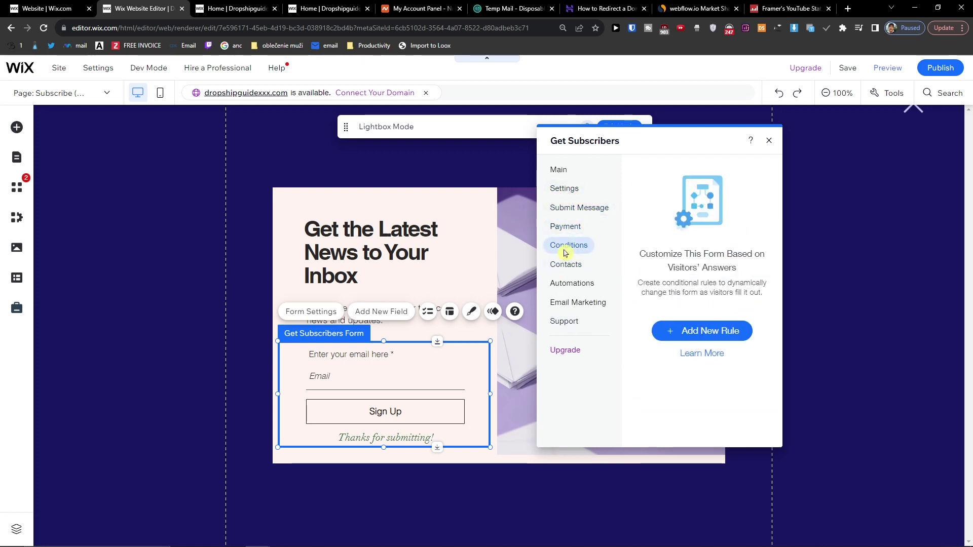
left_click(563, 189)
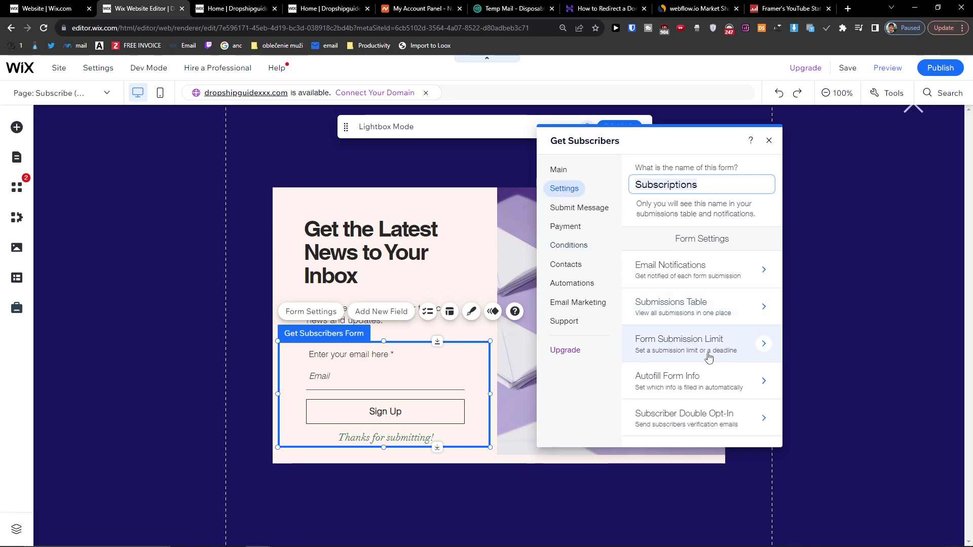
left_click(765, 382)
left_click(639, 173)
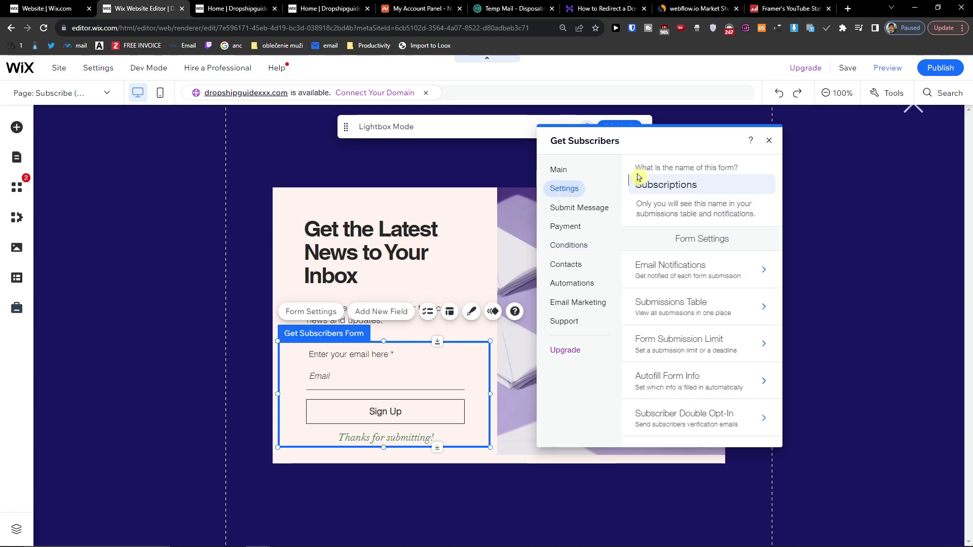
left_click(678, 270)
left_click(636, 171)
left_click(679, 302)
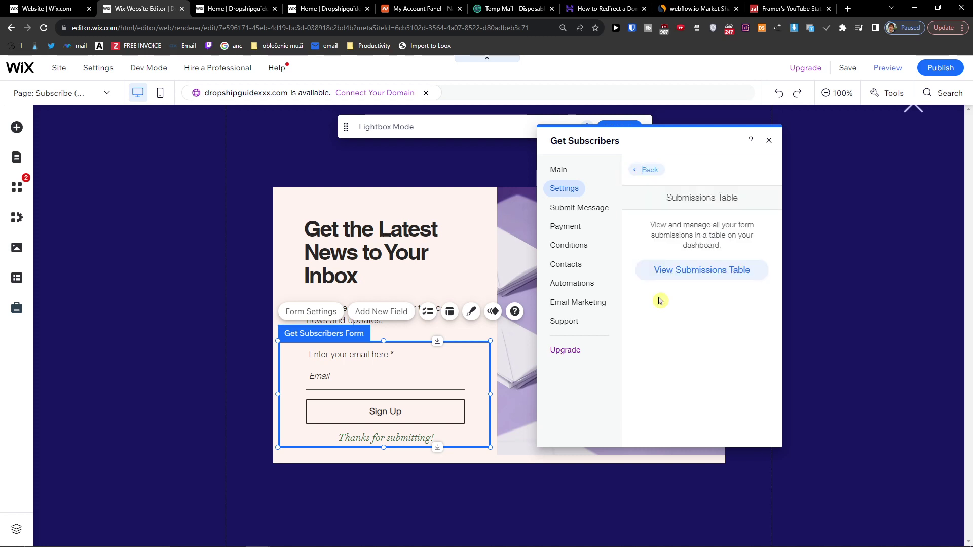
left_click(631, 172)
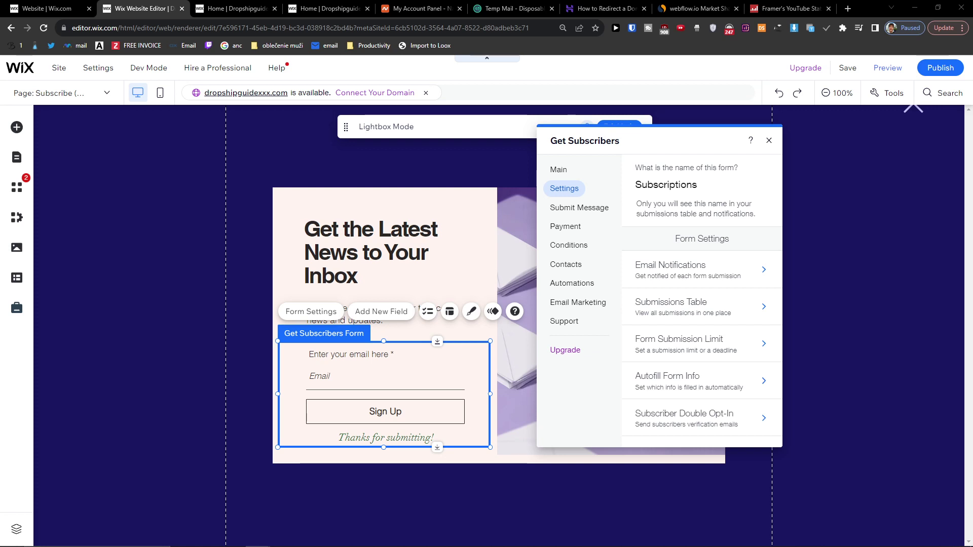
left_click(512, 325)
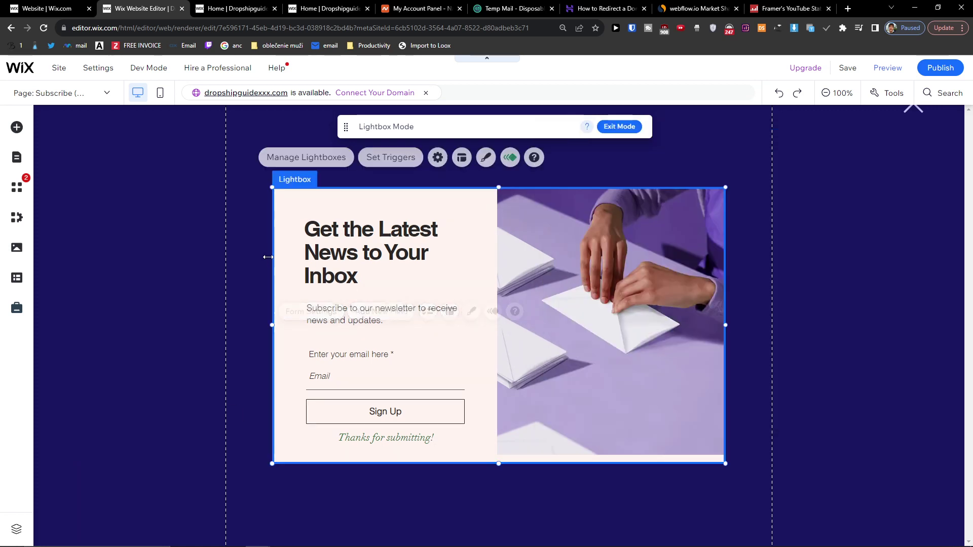
- Close the lightbox and return to the Home page
left_click(208, 306)
left_click(908, 109)
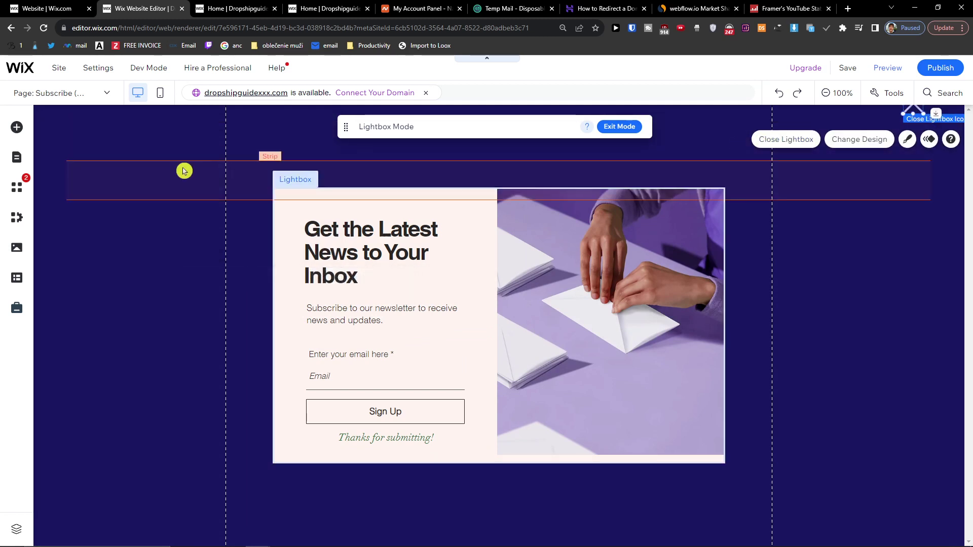
left_click(786, 139)
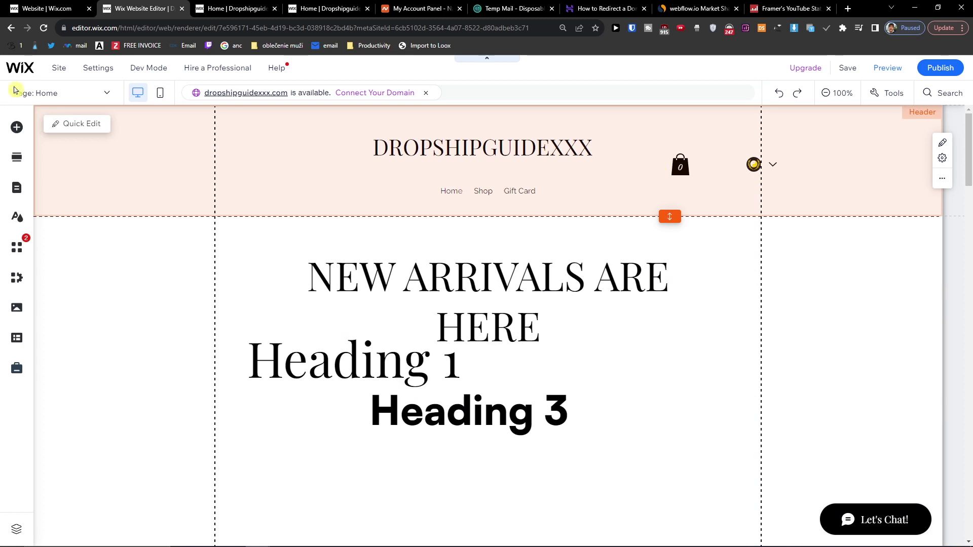
- Add a gold starburst basic shape to the right of the NEW ARRIVALS heading
left_click(17, 127)
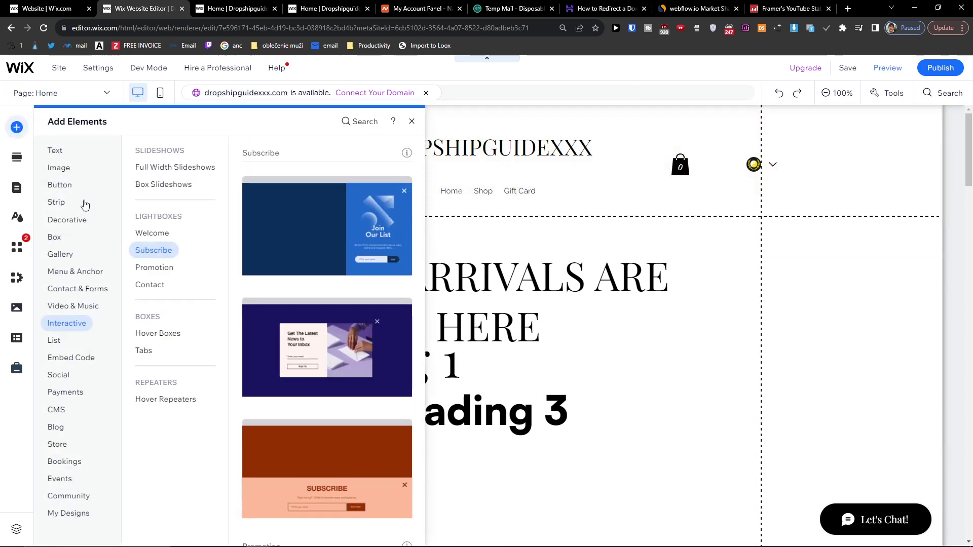
mouse_move(56, 223)
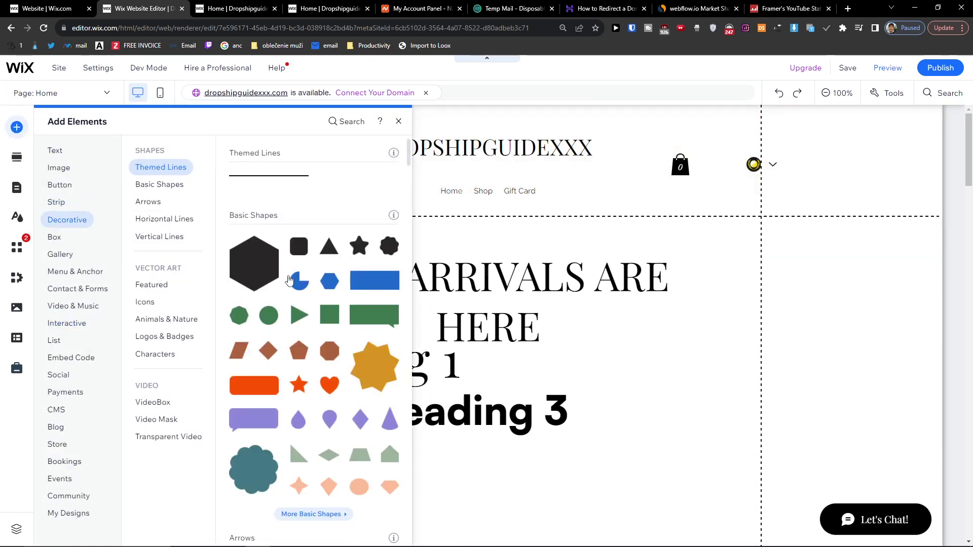
left_click_drag(374, 369, 726, 332)
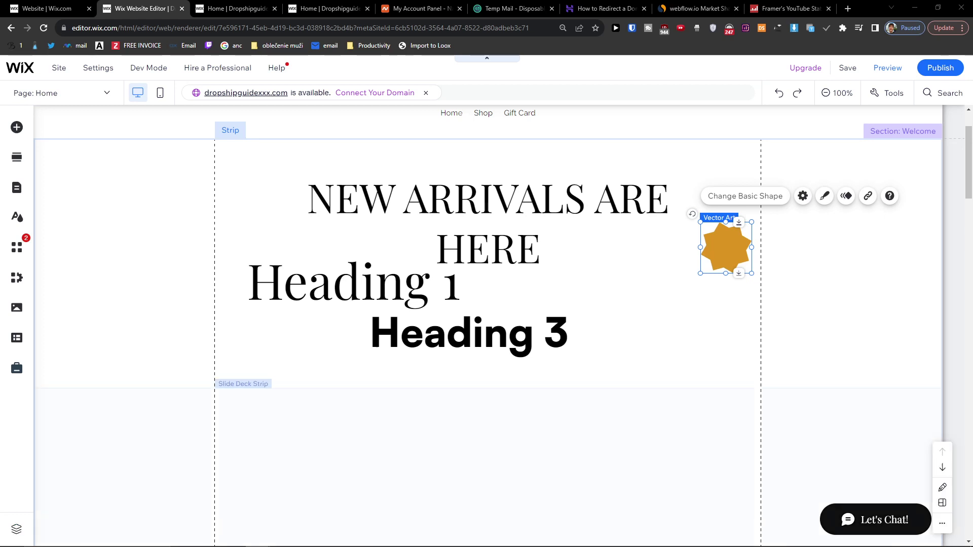
left_click(869, 202)
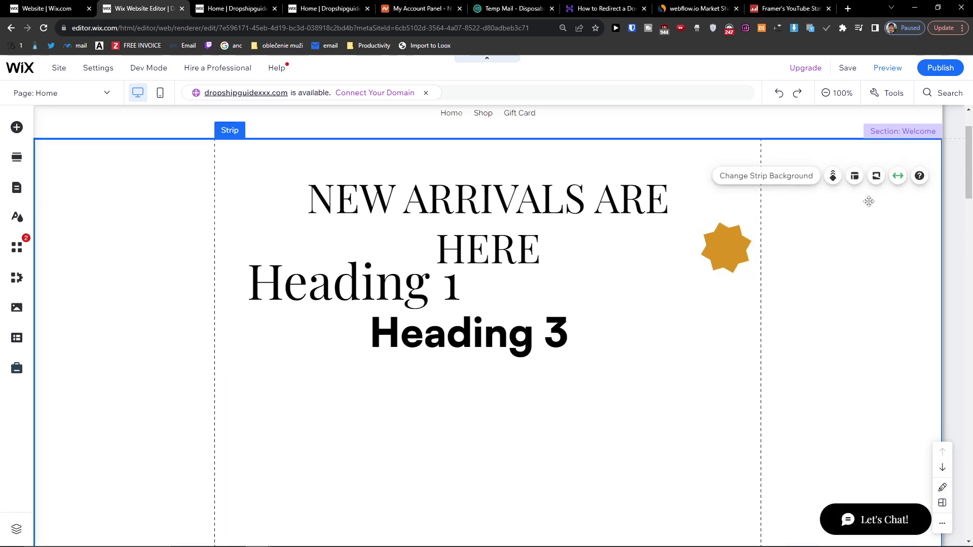
- Link the starburst to open the Announcements (We're Back!) lightbox
left_click(727, 242)
left_click(868, 197)
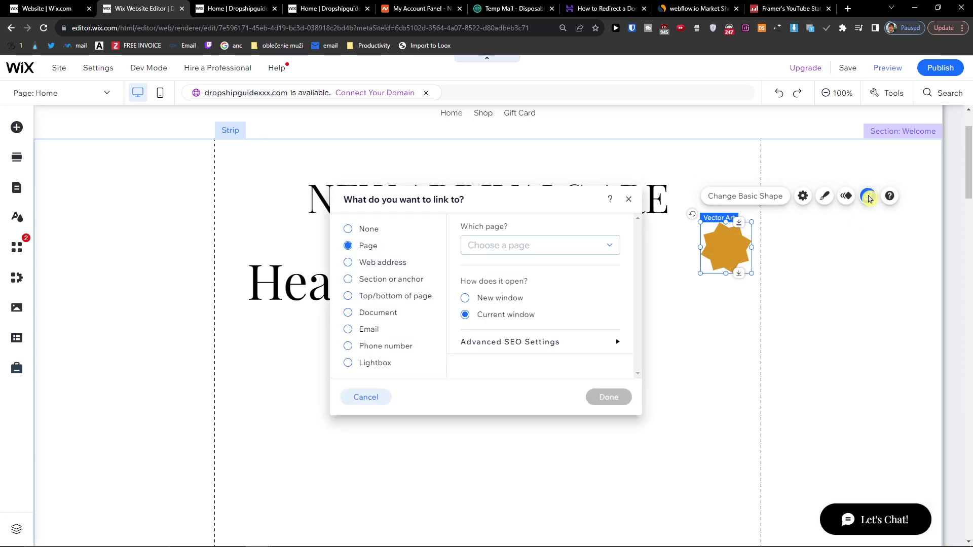
left_click(366, 363)
left_click(532, 245)
left_click(525, 293)
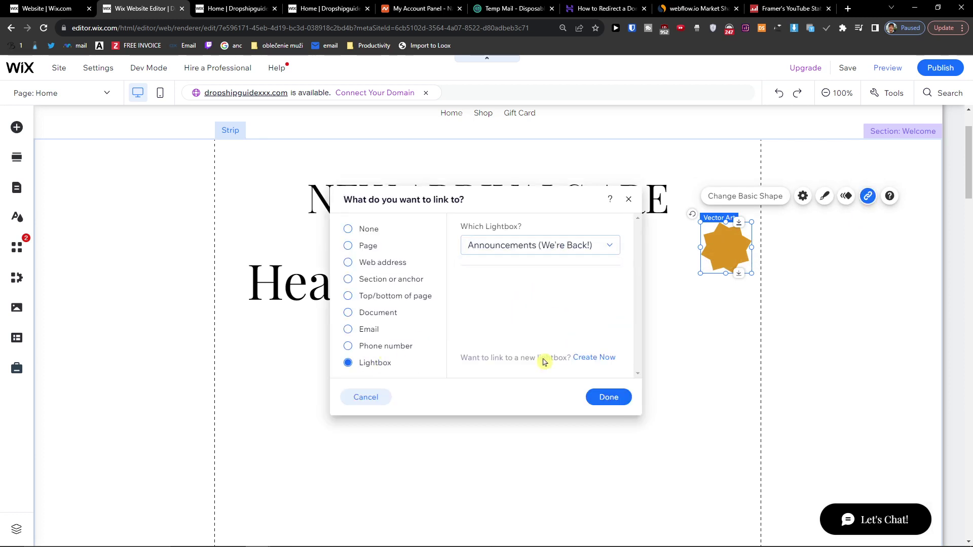
left_click(610, 397)
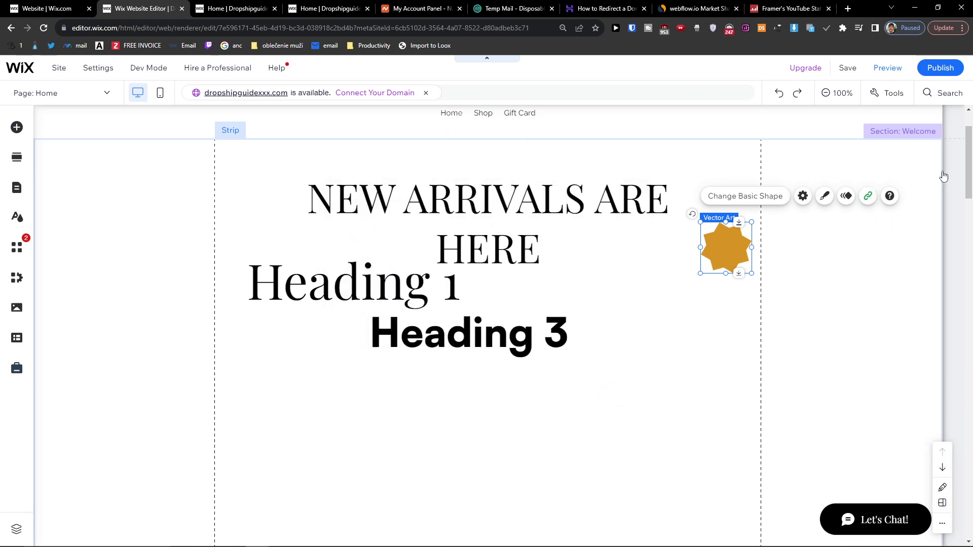
left_click(898, 74)
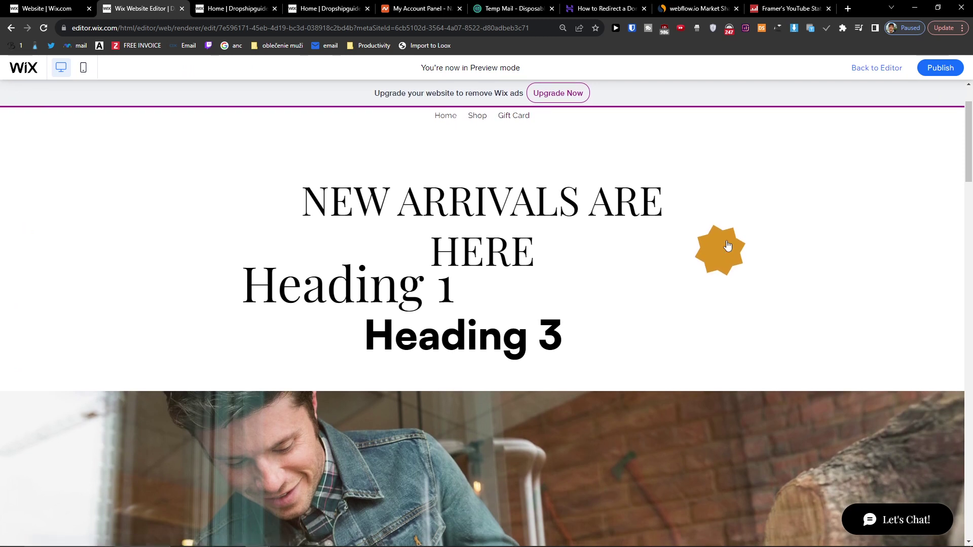
- In Preview, confirm the star opens the We're Back! lightbox, then close it
left_click(727, 245)
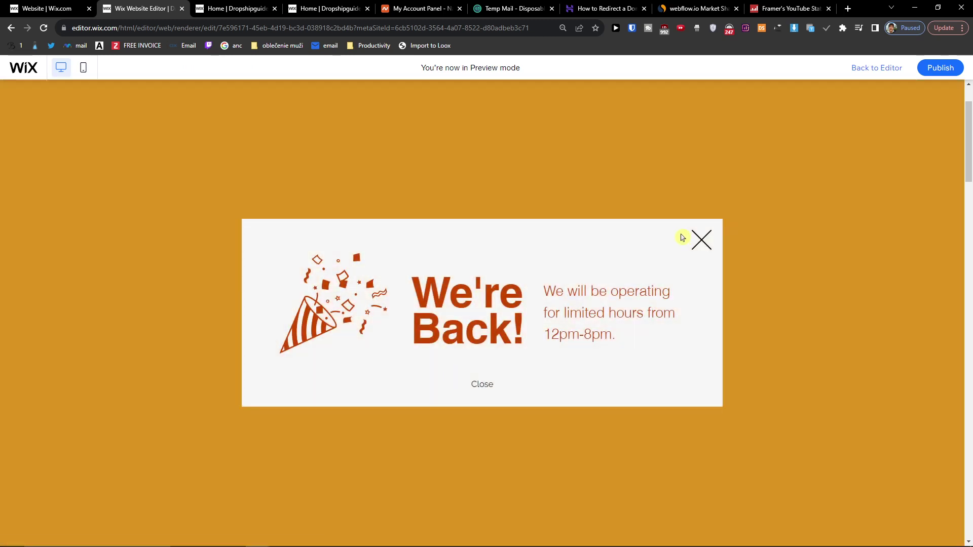
left_click(700, 238)
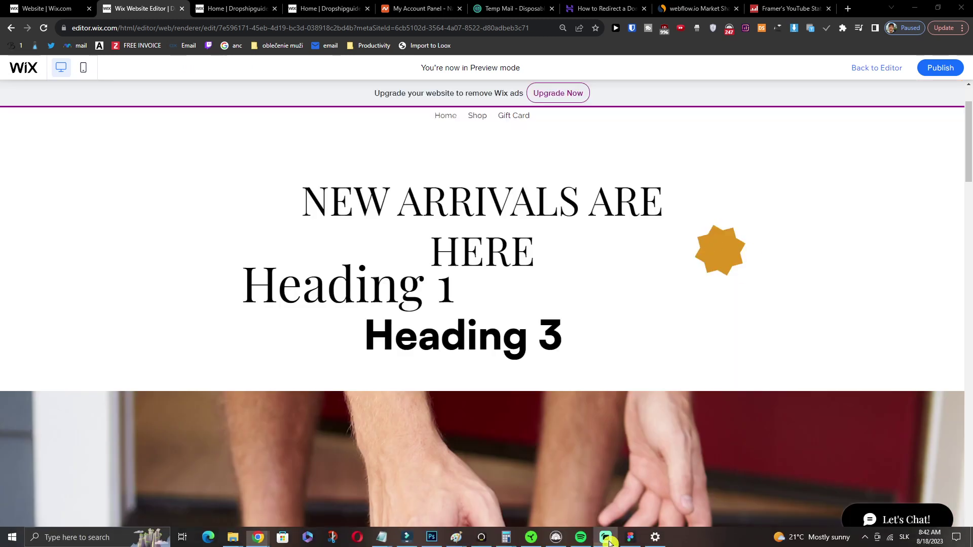